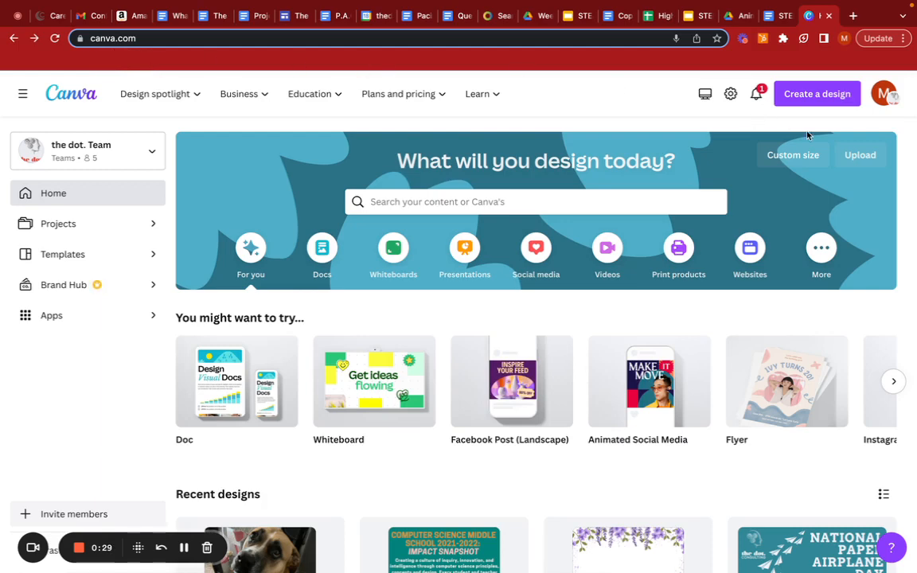
Create a blank Animated Social Media design from the popular social media formats.
{"action": "left_click", "coordinate": [537, 249]}
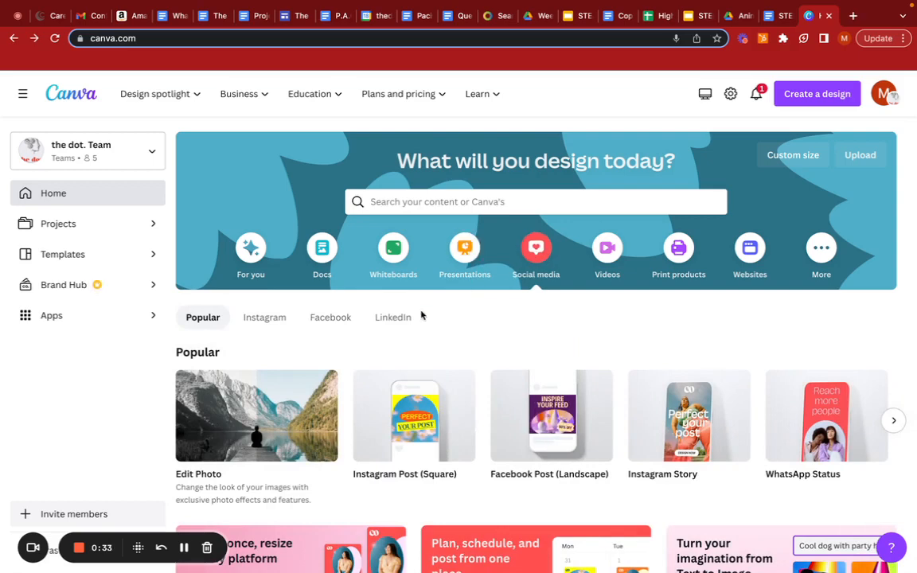
{"action": "left_click", "coordinate": [893, 422]}
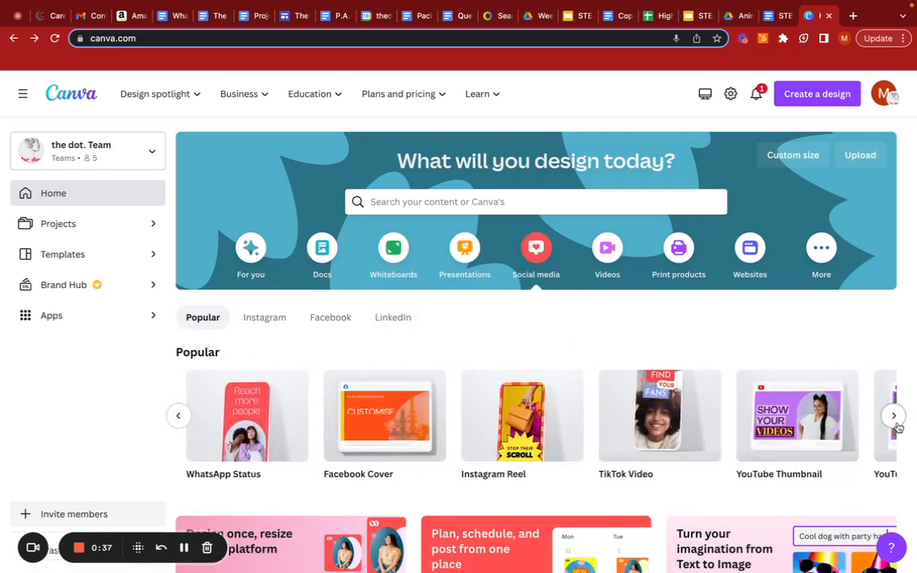
{"action": "left_click", "coordinate": [893, 415]}
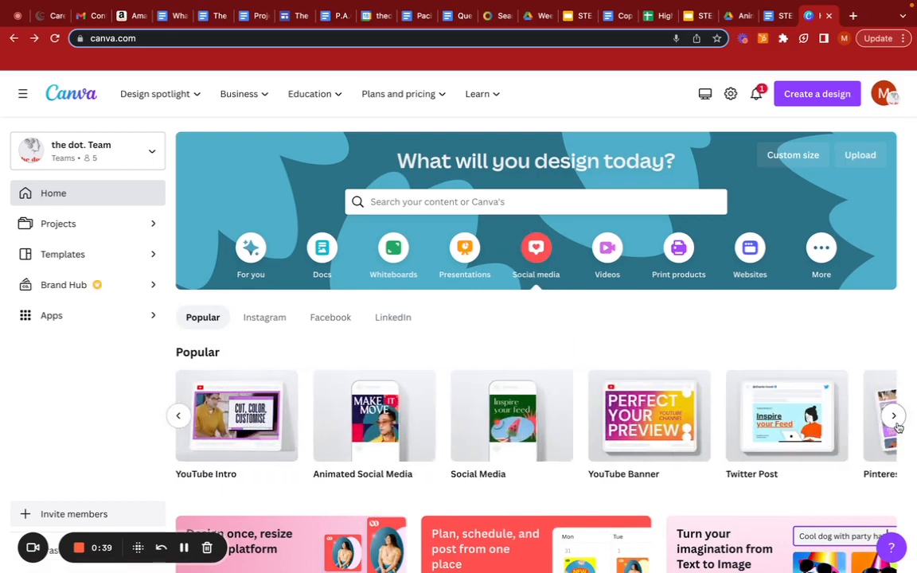
{"action": "left_click", "coordinate": [394, 436]}
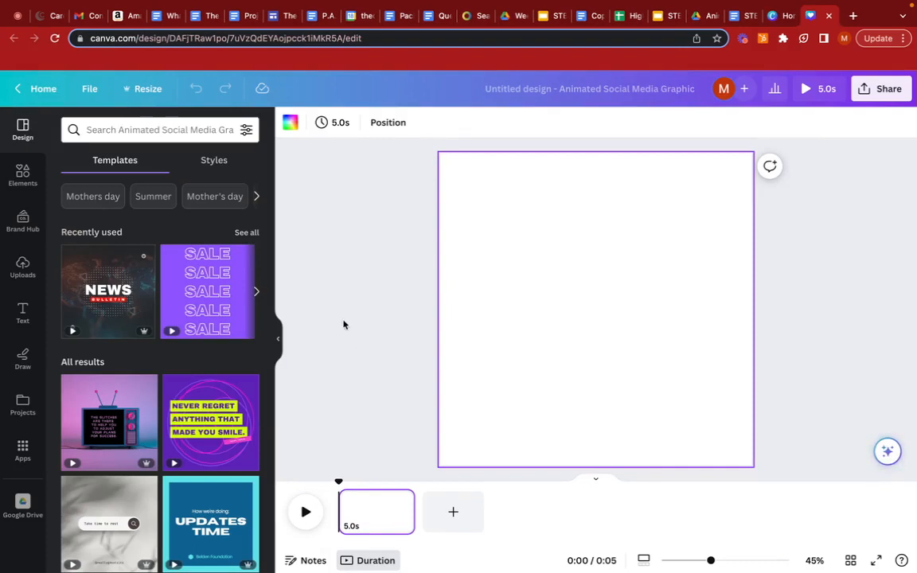
{"action": "scroll", "coordinate": [154, 364], "scroll_direction": "down", "scroll_amount": 2}
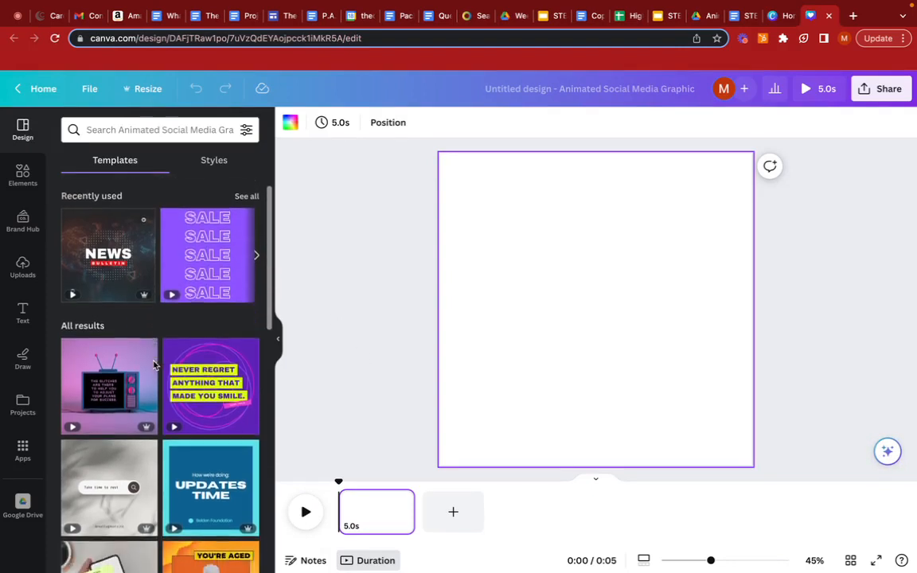
{"action": "scroll", "coordinate": [154, 365], "scroll_direction": "down", "scroll_amount": 6}
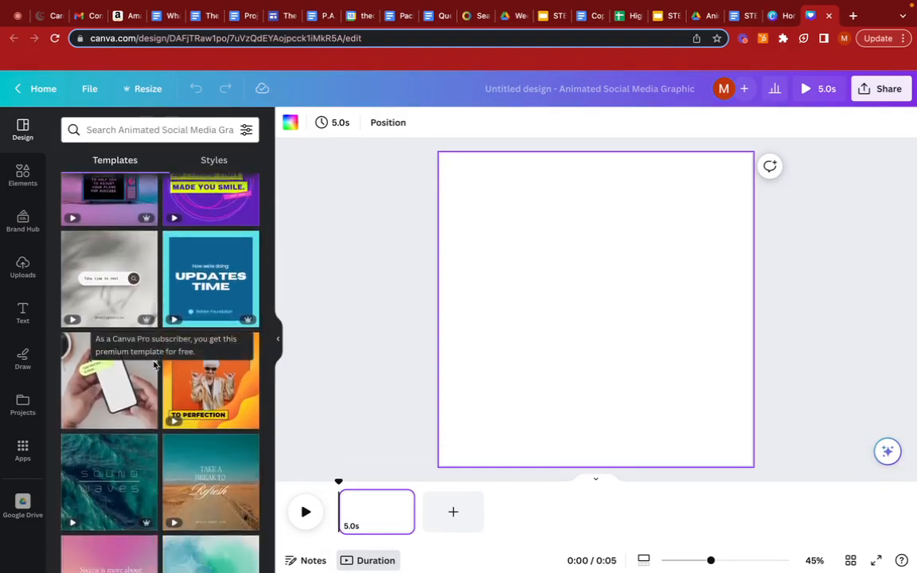
{"action": "scroll", "coordinate": [154, 364], "scroll_direction": "down", "scroll_amount": 7}
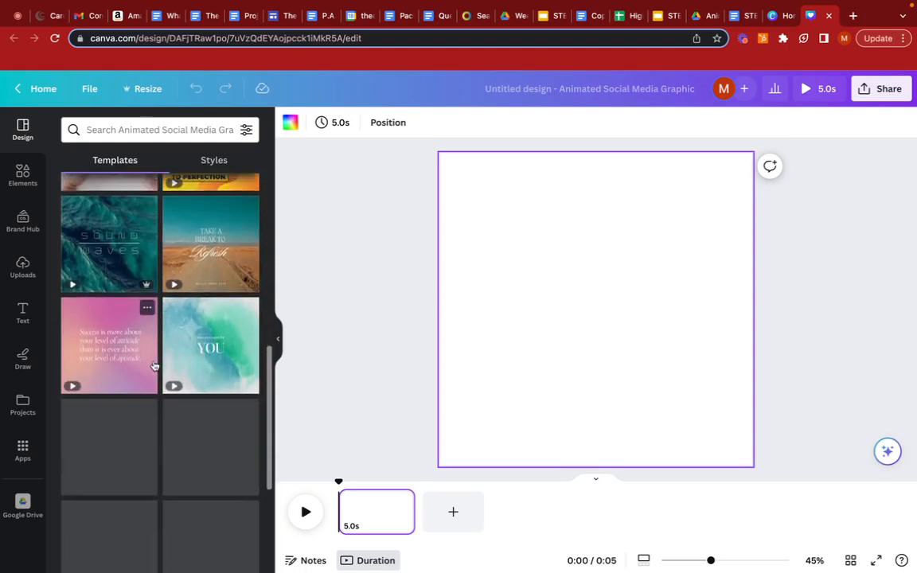
{"action": "scroll", "coordinate": [154, 365], "scroll_direction": "down", "scroll_amount": 1}
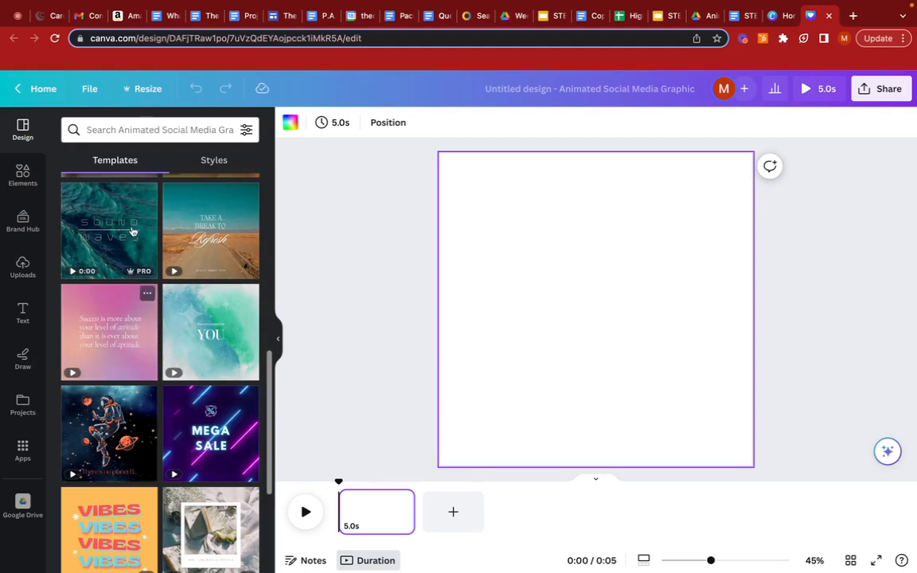
Add the third dog photo from the uploaded images to the blank page.
{"action": "left_click", "coordinate": [23, 268]}
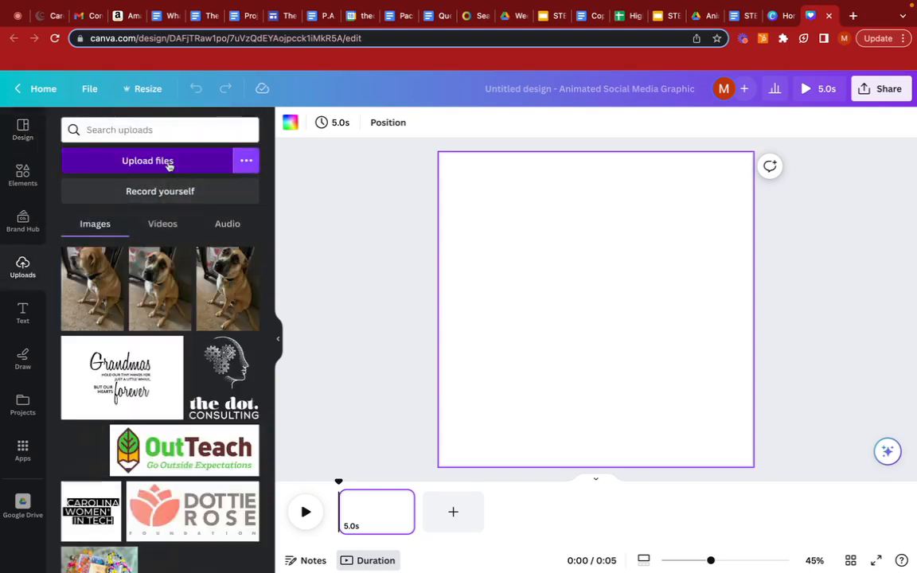
{"action": "left_click", "coordinate": [169, 163]}
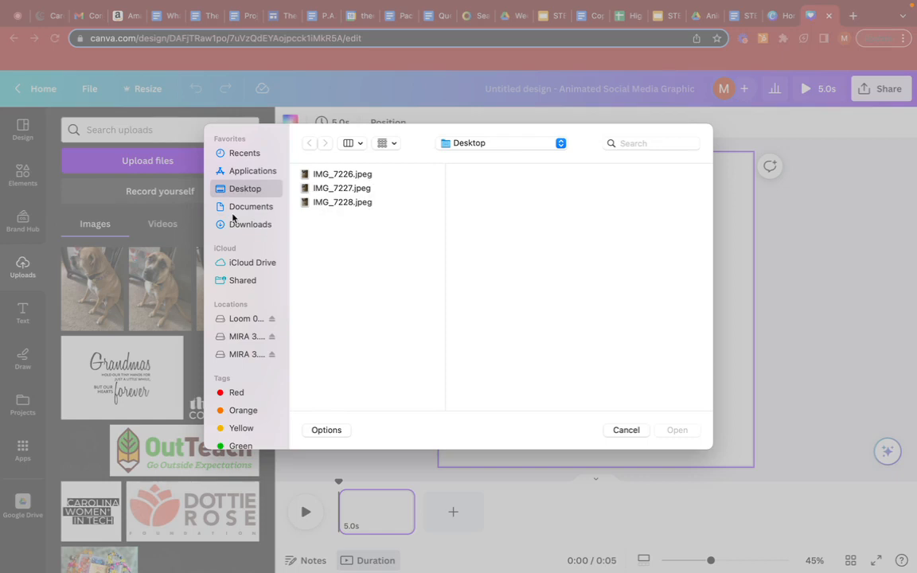
{"action": "left_click", "coordinate": [623, 430]}
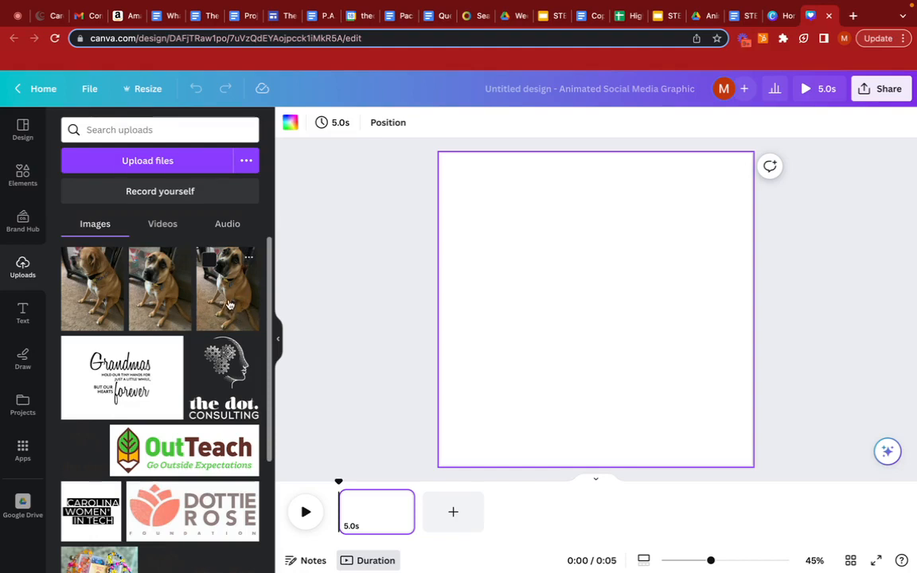
{"action": "left_click", "coordinate": [229, 304]}
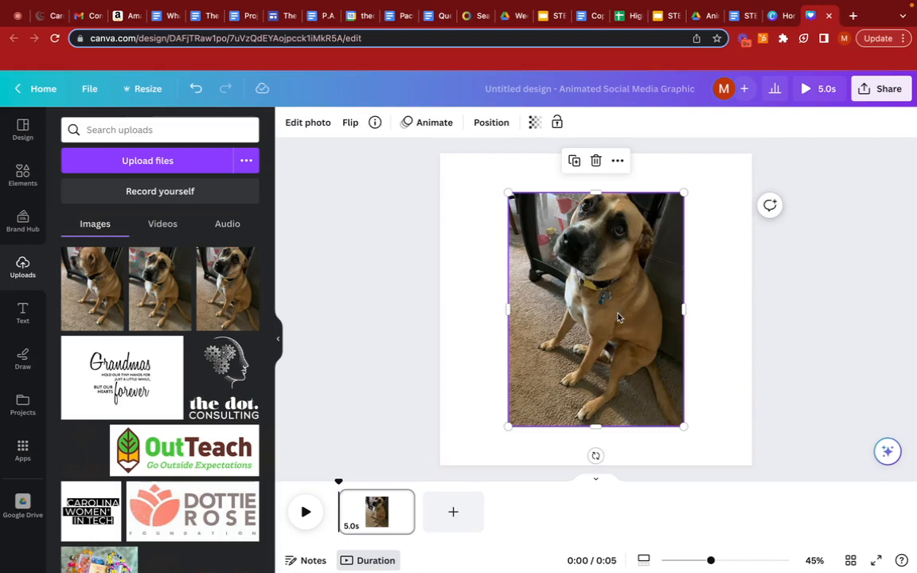
Align the dog photo with the page's upper-left corner and enlarge it to cover the whole page.
{"action": "left_click_drag", "start_coordinate": [616, 317], "coordinate": [550, 275]}
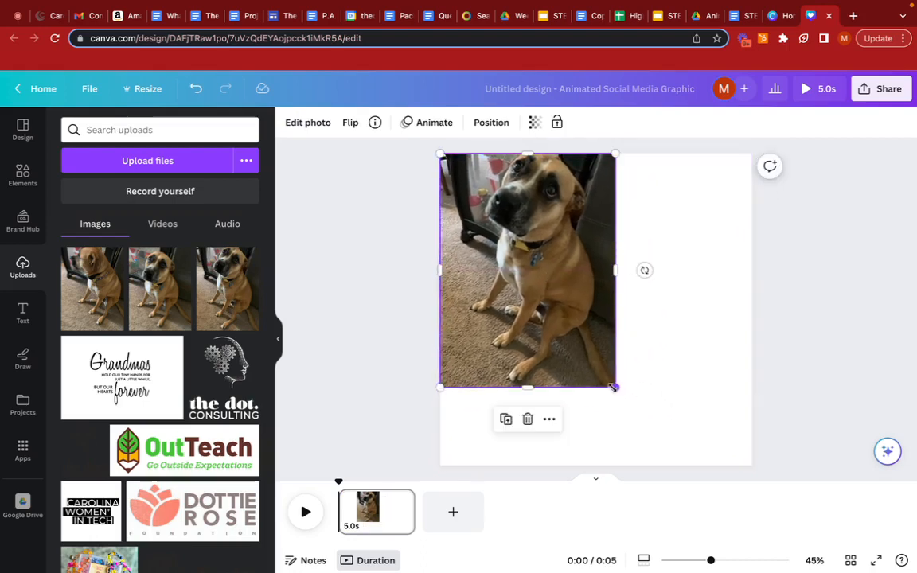
{"action": "left_click_drag", "start_coordinate": [615, 387], "coordinate": [720, 424]}
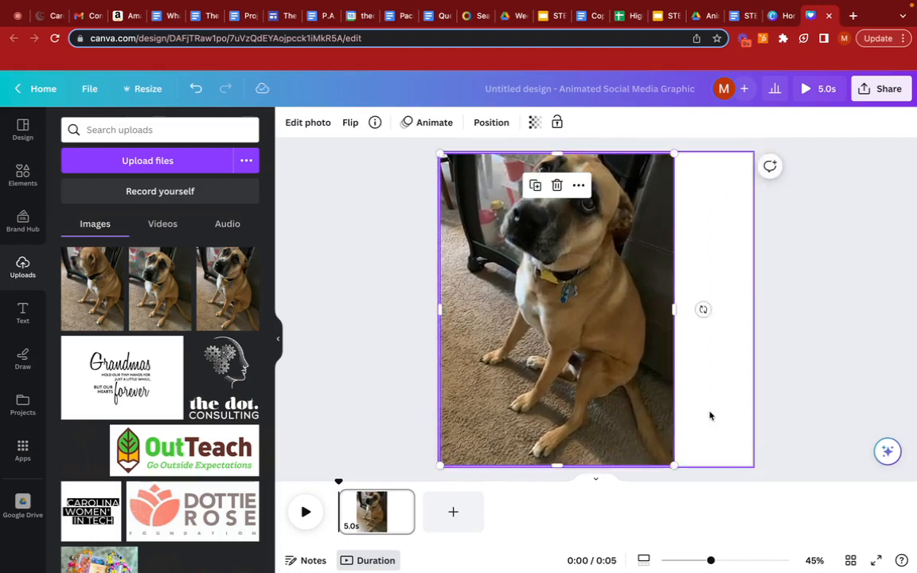
{"action": "left_click_drag", "start_coordinate": [675, 310], "coordinate": [751, 314]}
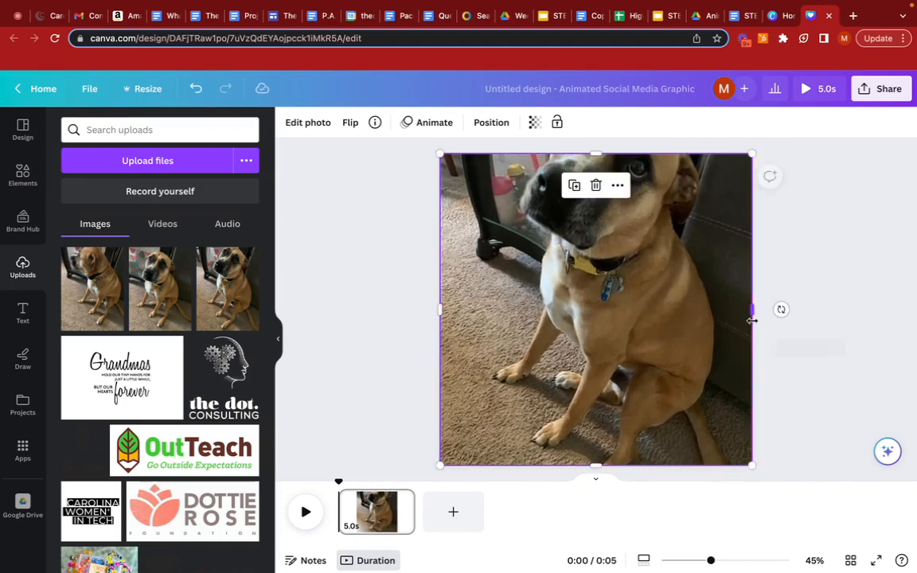
Shift the photo down and extend its upper edge to the page's edge so the dog's whole face shows.
{"action": "left_click_drag", "start_coordinate": [664, 268], "coordinate": [667, 307]}
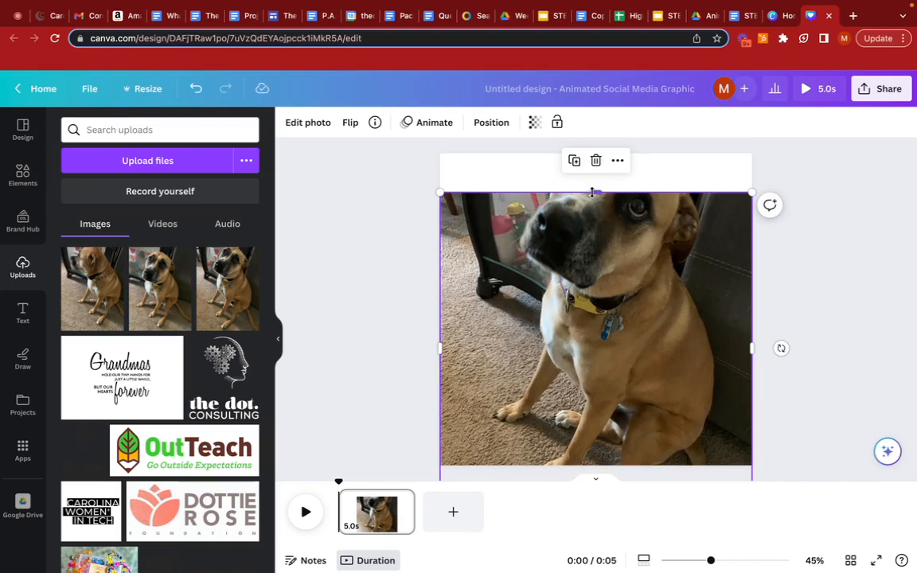
{"action": "left_click_drag", "start_coordinate": [594, 191], "coordinate": [594, 154]}
{"action": "left_click_drag", "start_coordinate": [651, 247], "coordinate": [647, 287]}
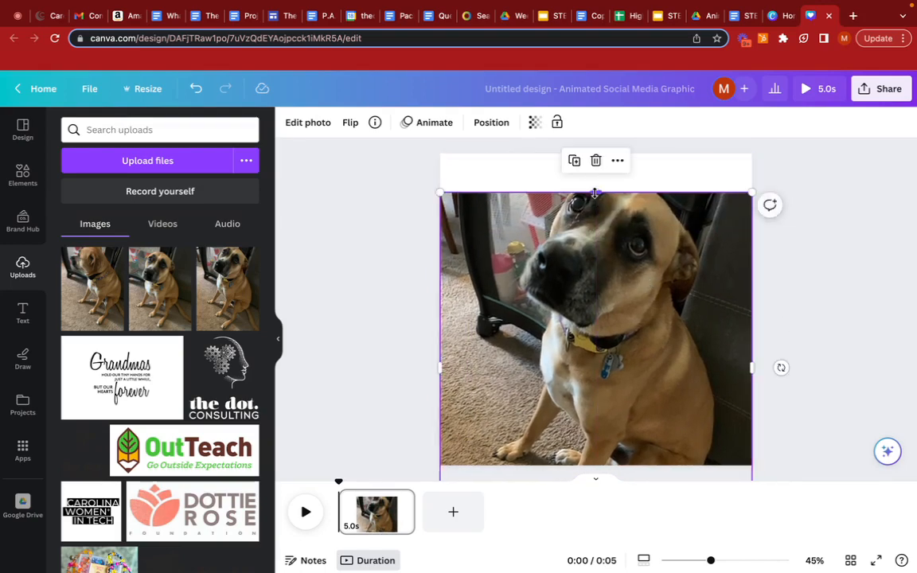
{"action": "left_click_drag", "start_coordinate": [595, 192], "coordinate": [595, 153]}
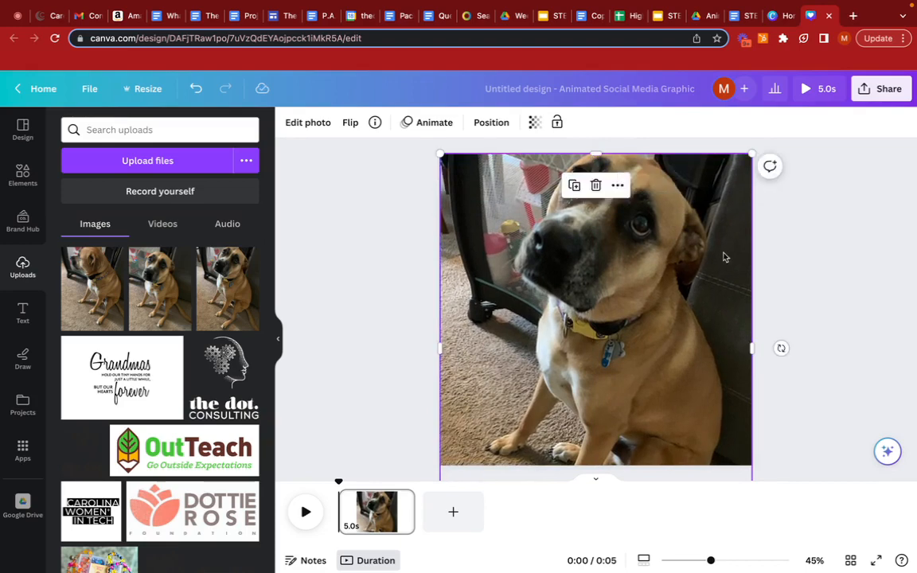
{"action": "left_click", "coordinate": [790, 292]}
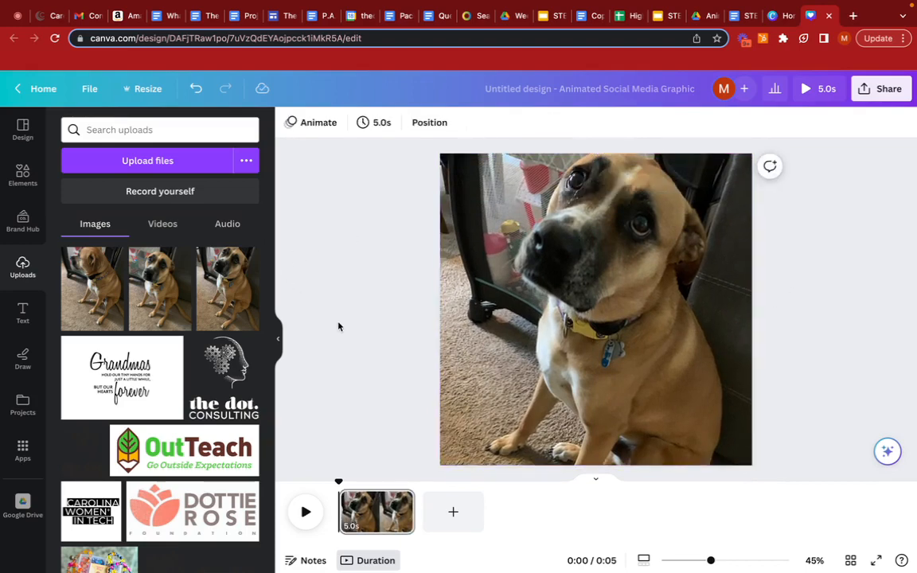
Add a second page and fill it with the first uploaded dog photo, the one looking sideways.
{"action": "left_click", "coordinate": [456, 512]}
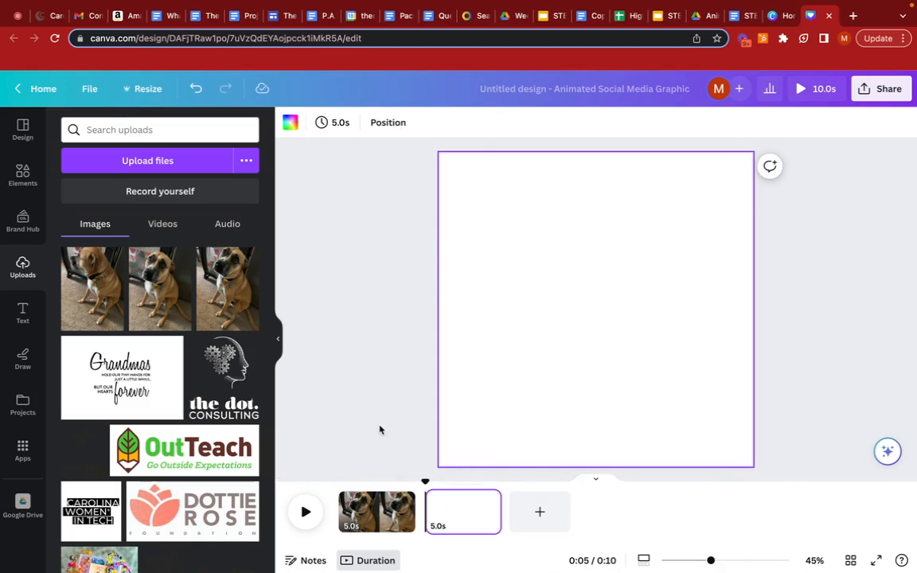
{"action": "left_click", "coordinate": [92, 292]}
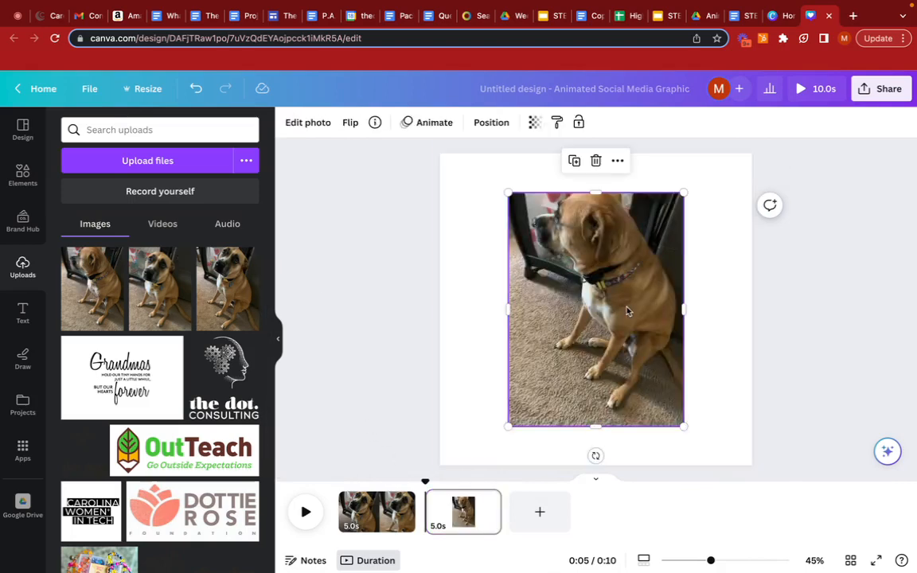
{"action": "left_click_drag", "start_coordinate": [627, 311], "coordinate": [559, 273]}
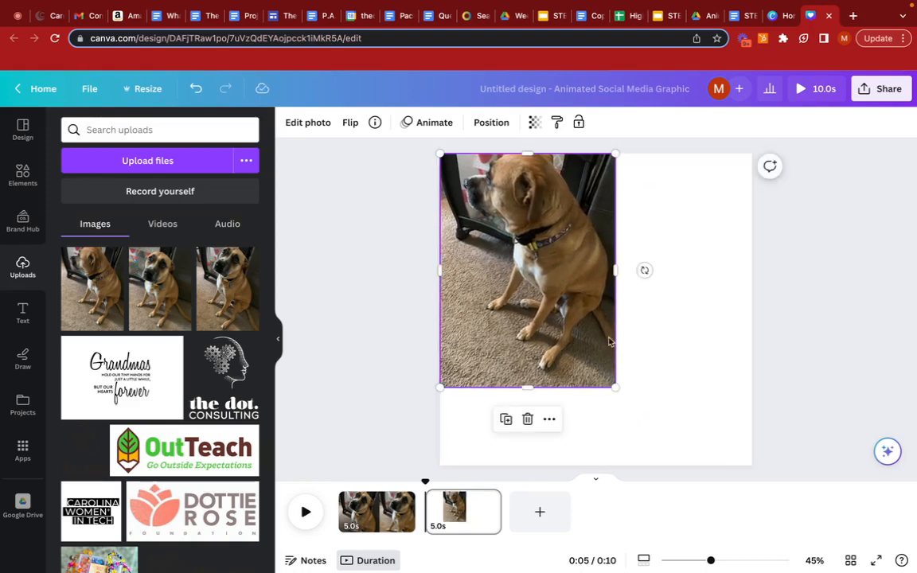
{"action": "left_click_drag", "start_coordinate": [615, 387], "coordinate": [699, 452]}
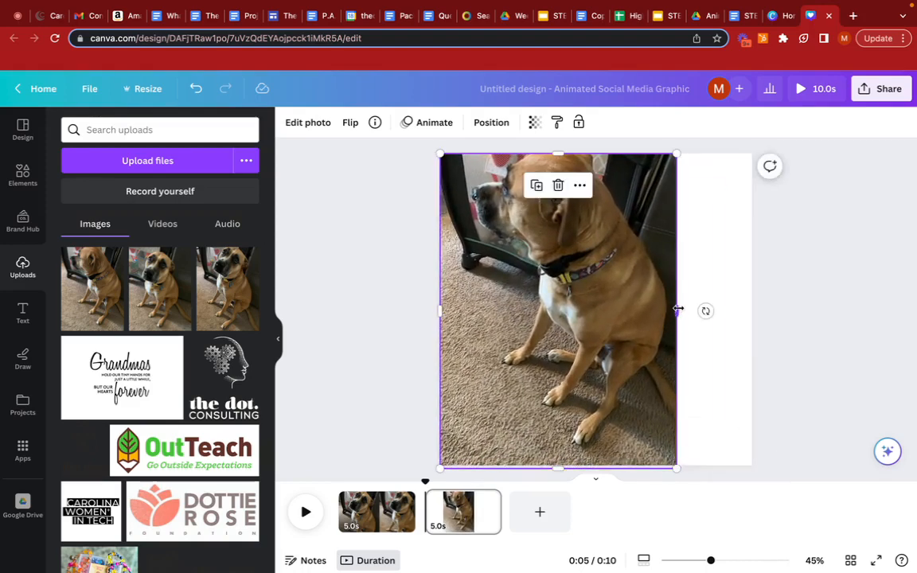
{"action": "left_click_drag", "start_coordinate": [677, 309], "coordinate": [751, 302]}
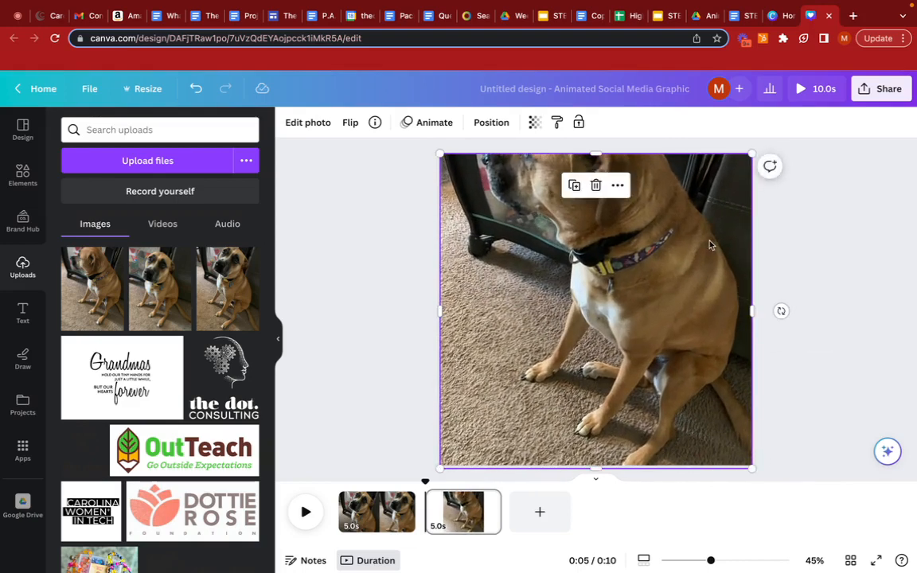
Reposition the second page's photo lower and extend its upper edge to the page's edge to show the dog's head.
{"action": "left_click_drag", "start_coordinate": [710, 245], "coordinate": [710, 285]}
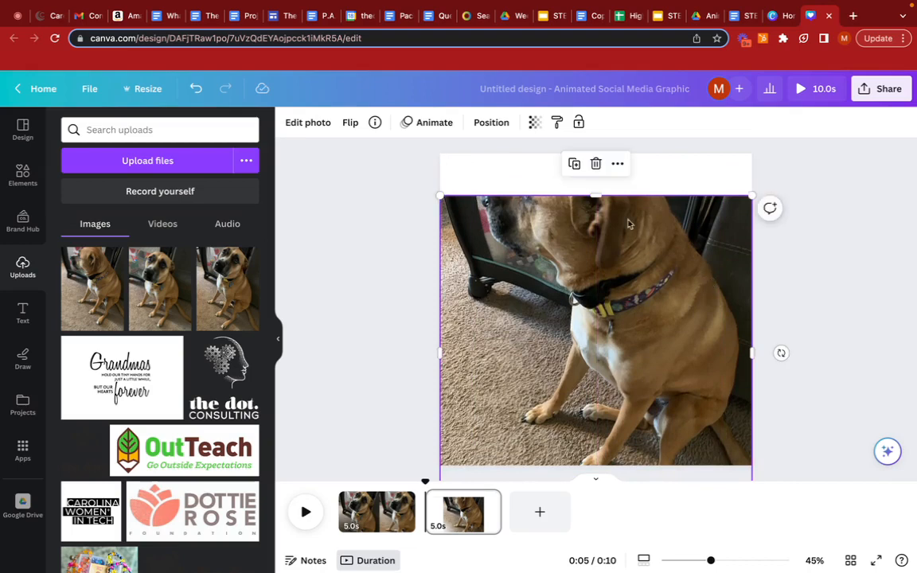
{"action": "left_click_drag", "start_coordinate": [594, 195], "coordinate": [594, 150]}
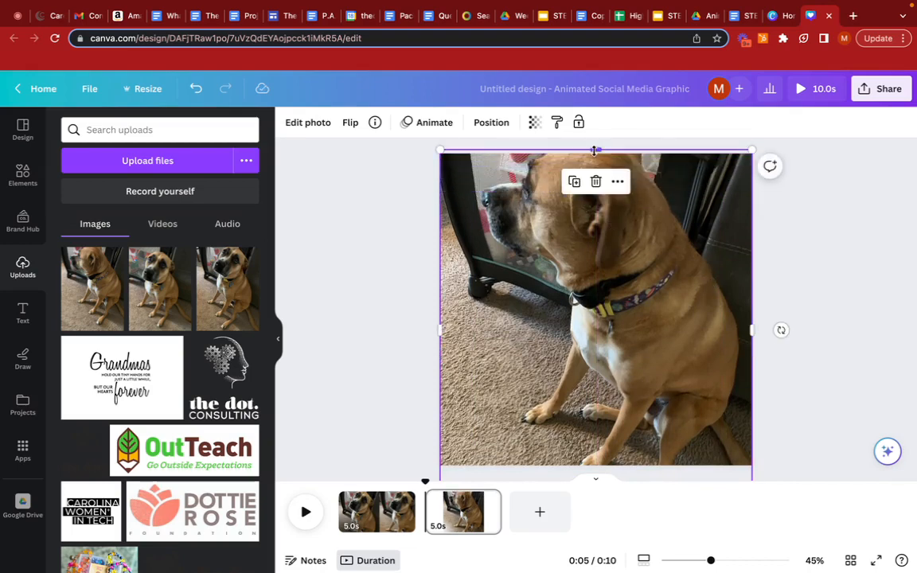
{"action": "left_click_drag", "start_coordinate": [632, 247], "coordinate": [635, 261]}
{"action": "left_click_drag", "start_coordinate": [593, 165], "coordinate": [591, 151]}
{"action": "left_click", "coordinate": [787, 257]}
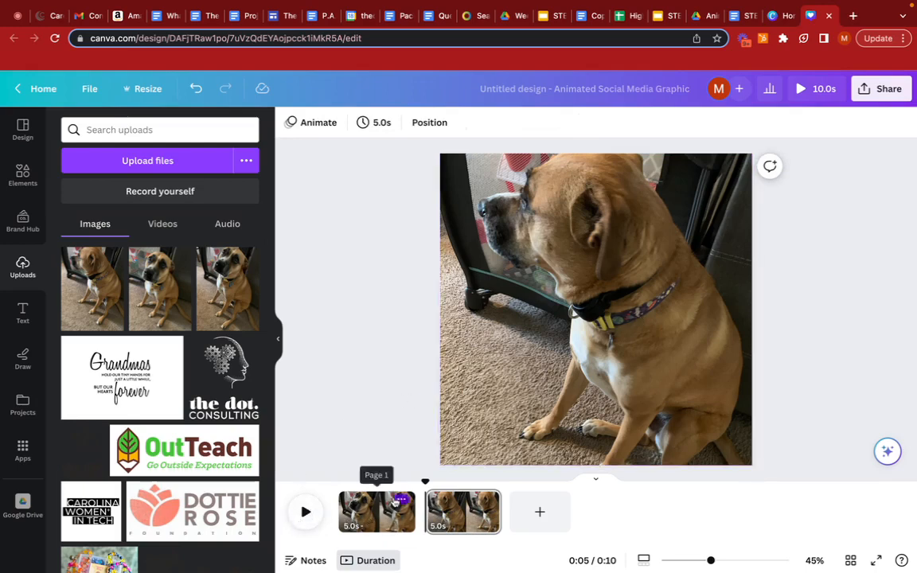
Set the timing to 1.0 s for all pages, playing the animation before and after the change.
{"action": "left_click", "coordinate": [393, 506]}
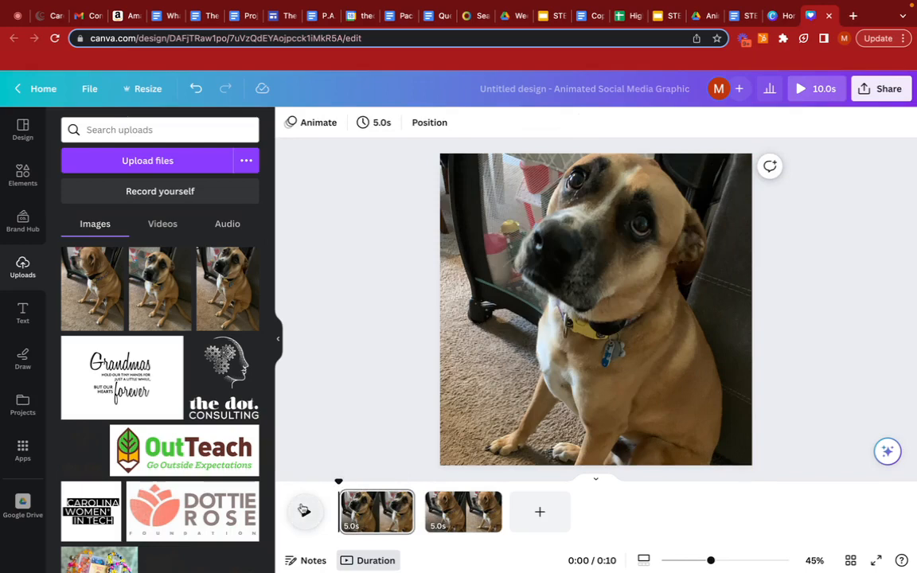
{"action": "left_click", "coordinate": [303, 509]}
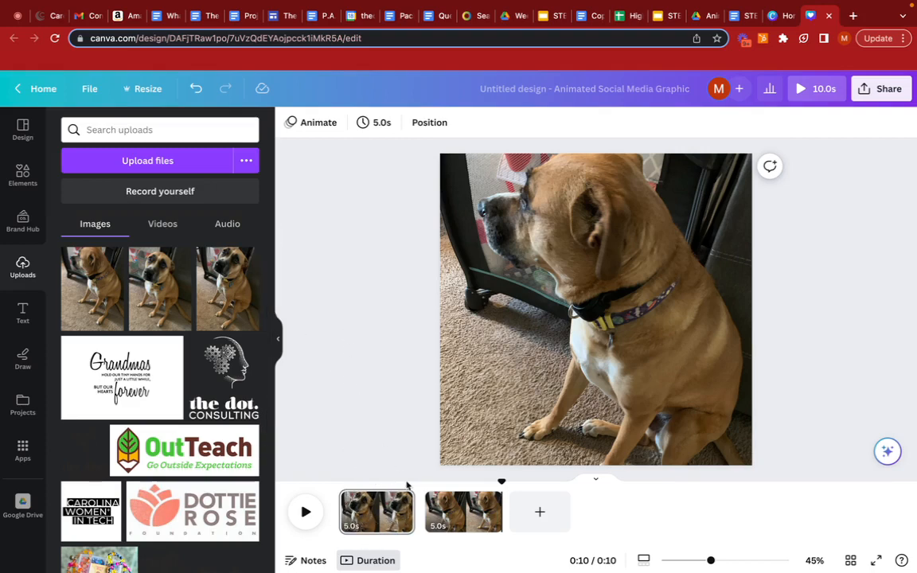
{"action": "left_click", "coordinate": [377, 126]}
{"action": "left_click_drag", "start_coordinate": [393, 182], "coordinate": [377, 187]}
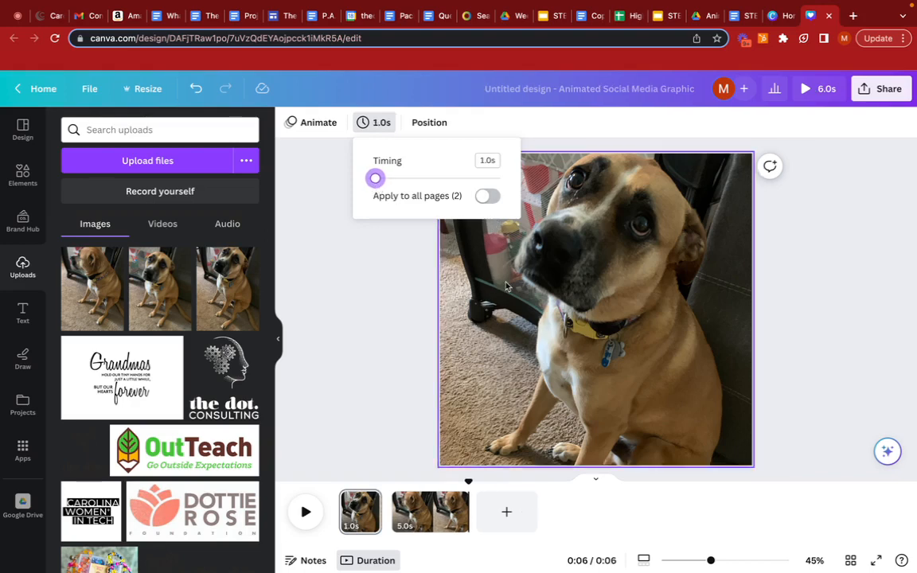
{"action": "left_click", "coordinate": [493, 198]}
{"action": "left_click", "coordinate": [393, 323]}
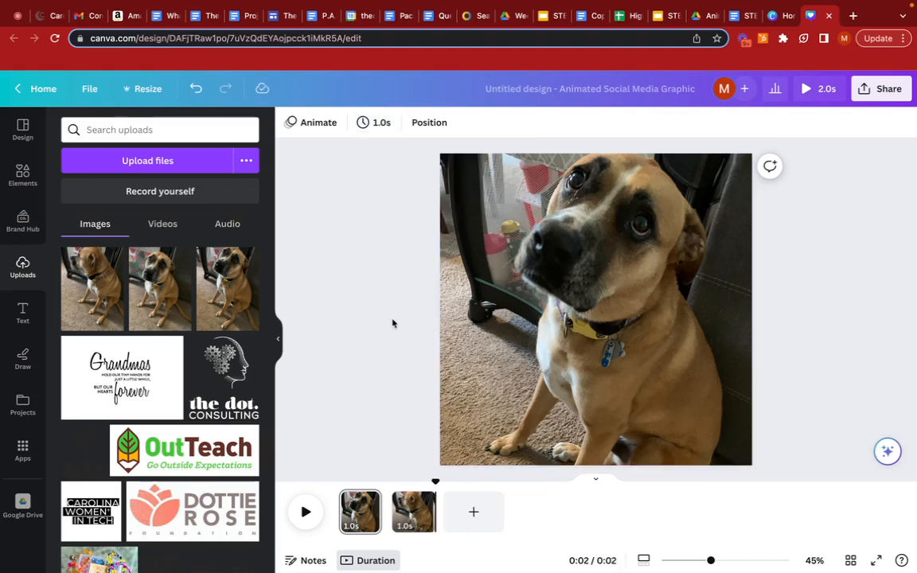
{"action": "left_click", "coordinate": [304, 513]}
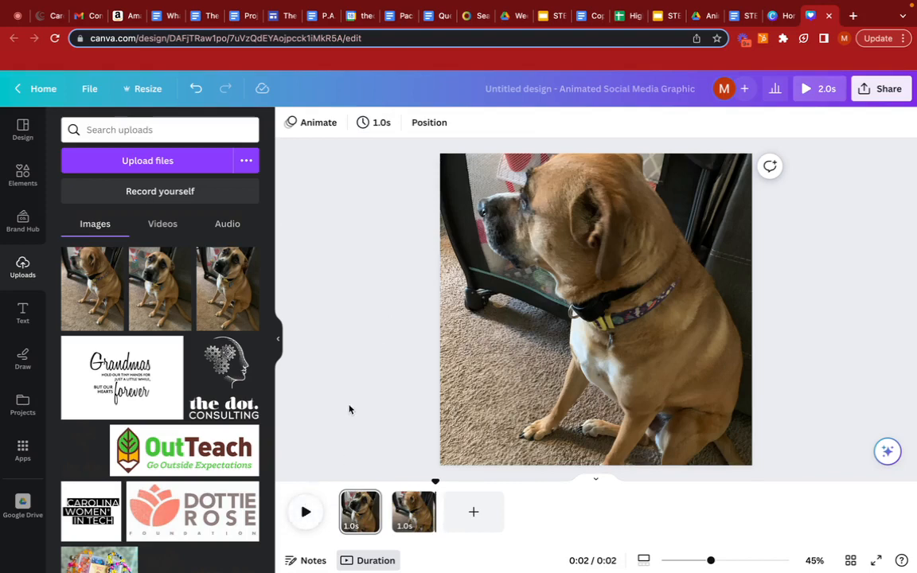
Set the timing to 0.5 s, apply it to all pages, and play the animation.
{"action": "left_click", "coordinate": [378, 123]}
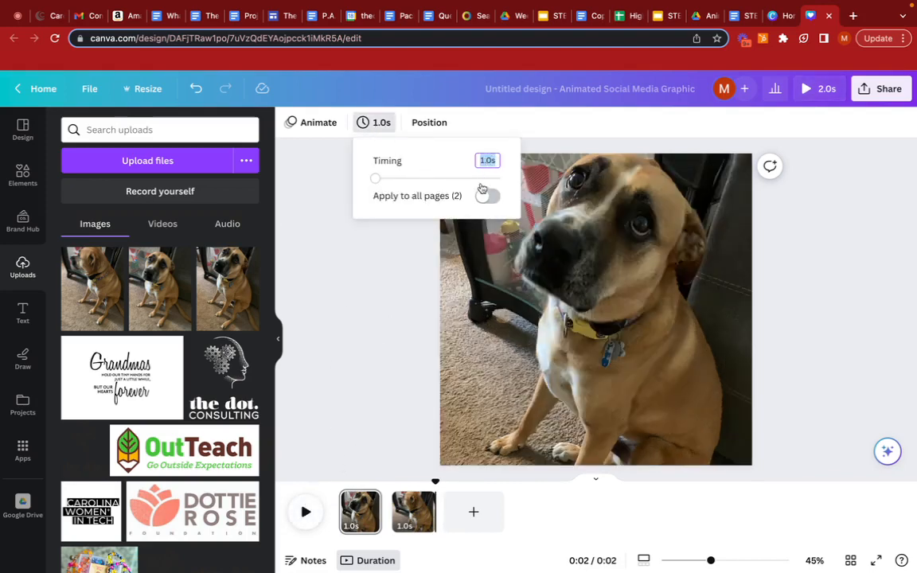
{"action": "left_click_drag", "start_coordinate": [376, 180], "coordinate": [373, 183]}
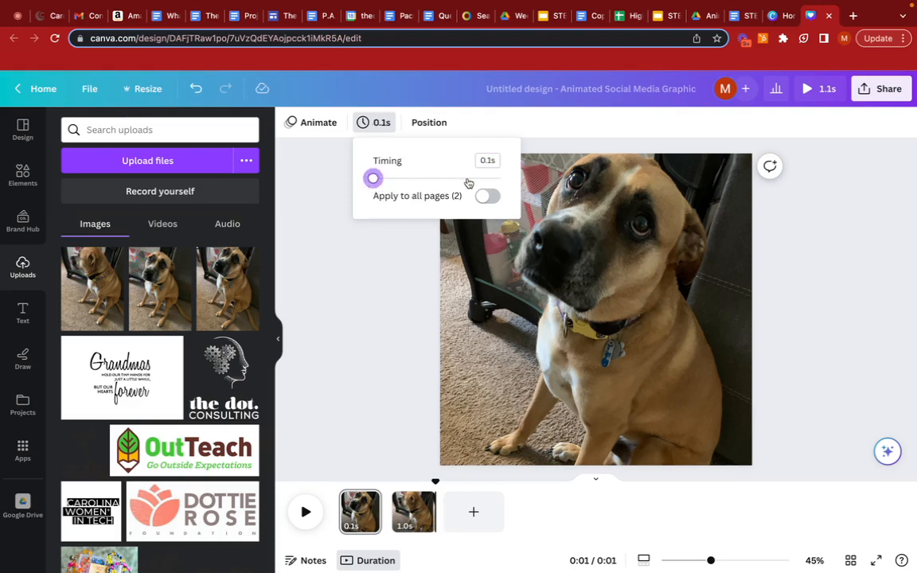
{"action": "left_click", "coordinate": [488, 161]}
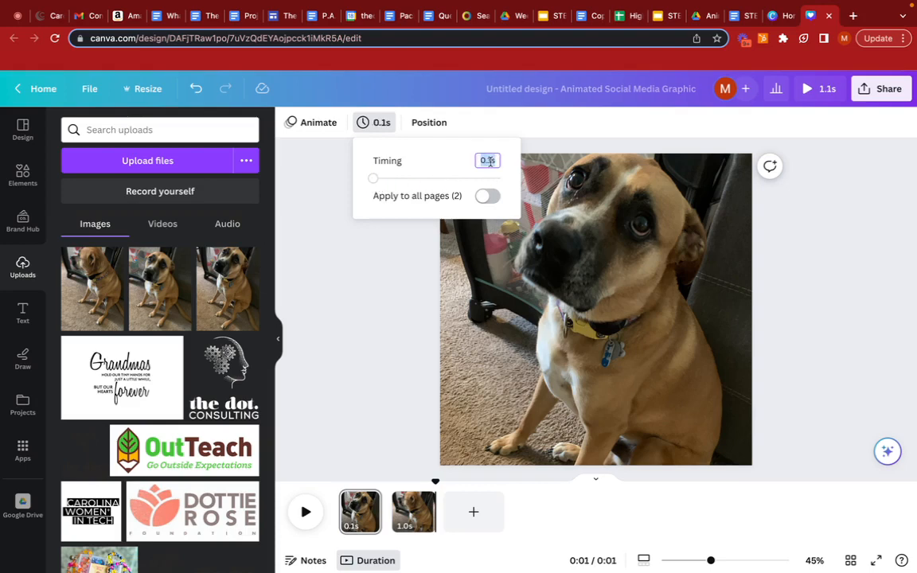
{"action": "left_click", "coordinate": [587, 205]}
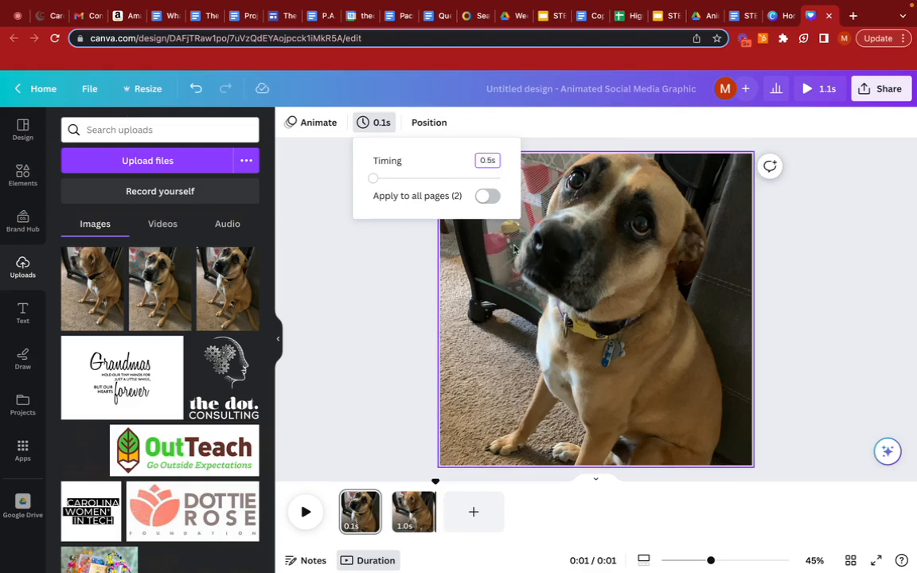
{"action": "left_click", "coordinate": [489, 196]}
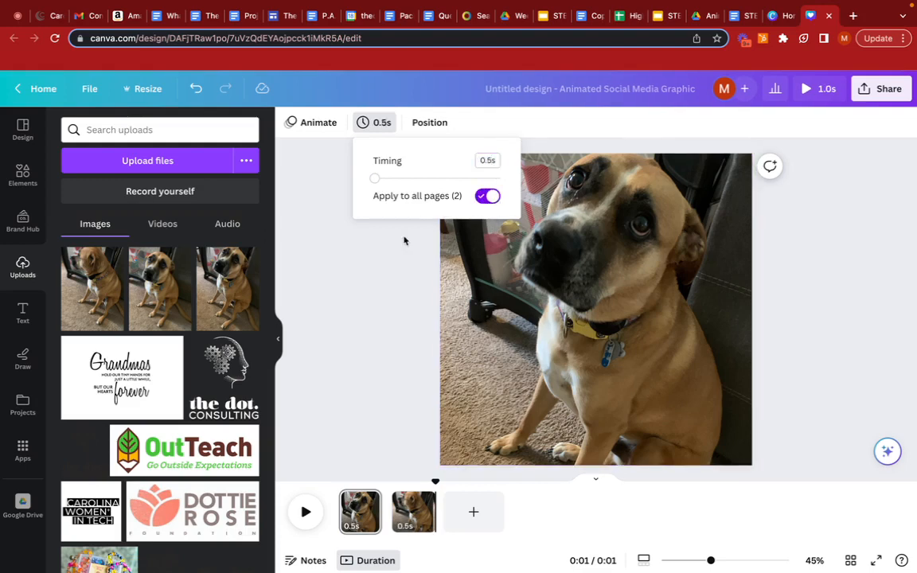
{"action": "left_click", "coordinate": [360, 279]}
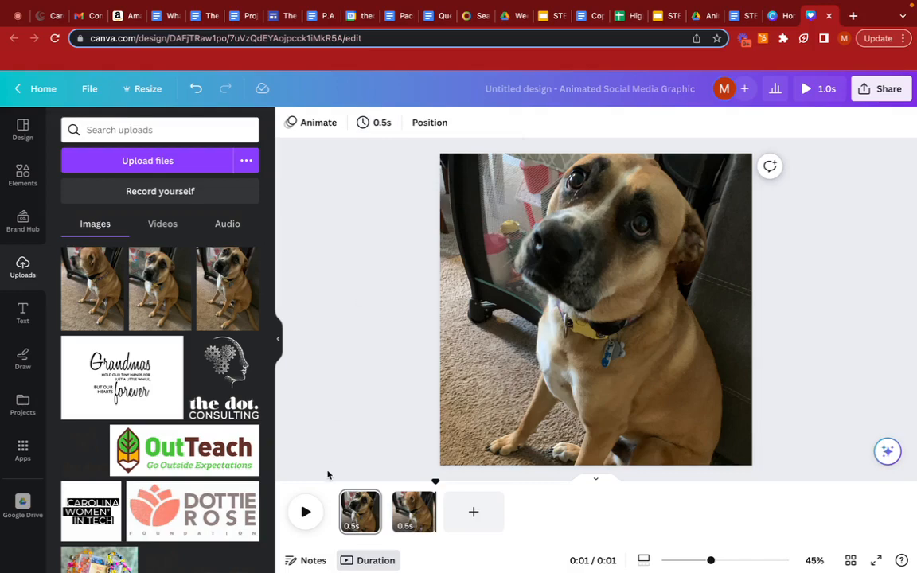
{"action": "left_click", "coordinate": [306, 512]}
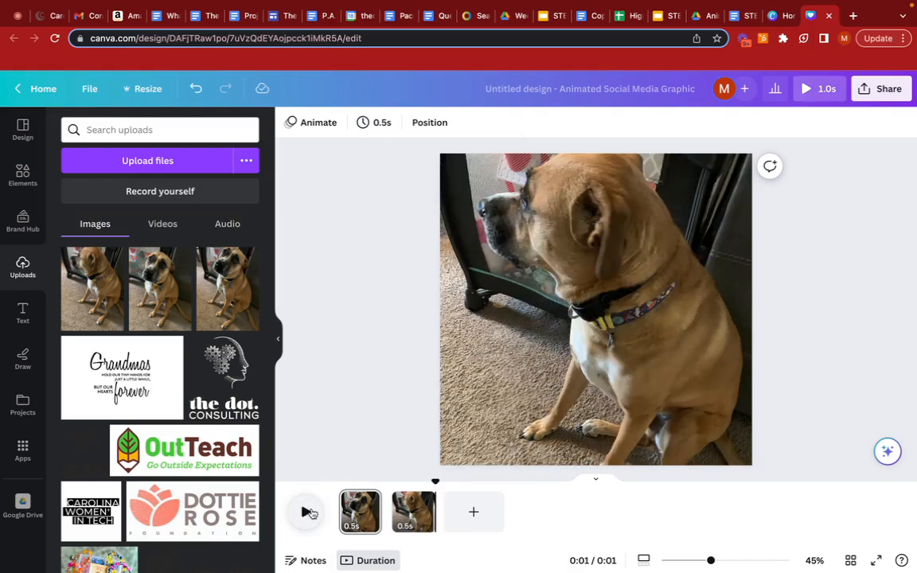
{"action": "left_click", "coordinate": [307, 512]}
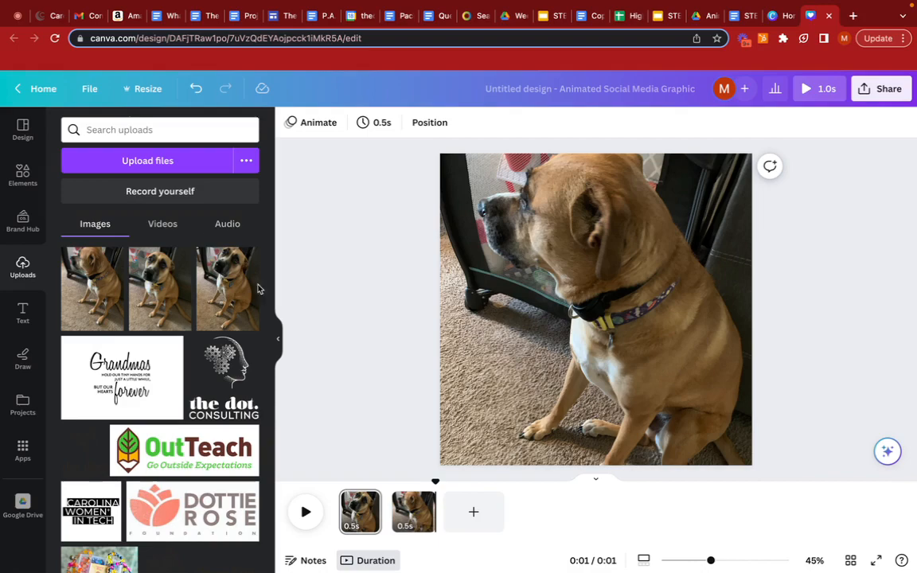
Add a heading reading "It wasn't me..." to the first page.
{"action": "left_click", "coordinate": [23, 314]}
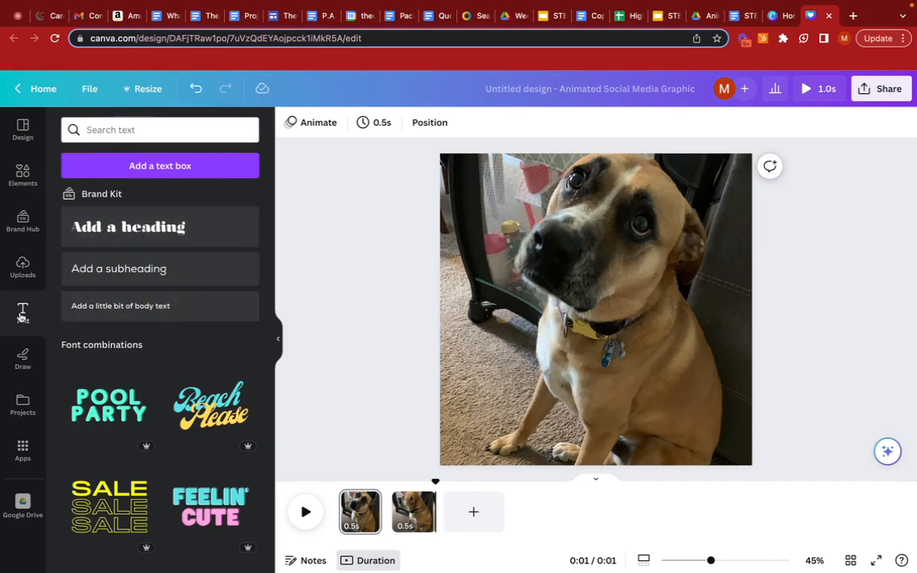
{"action": "left_click", "coordinate": [182, 230]}
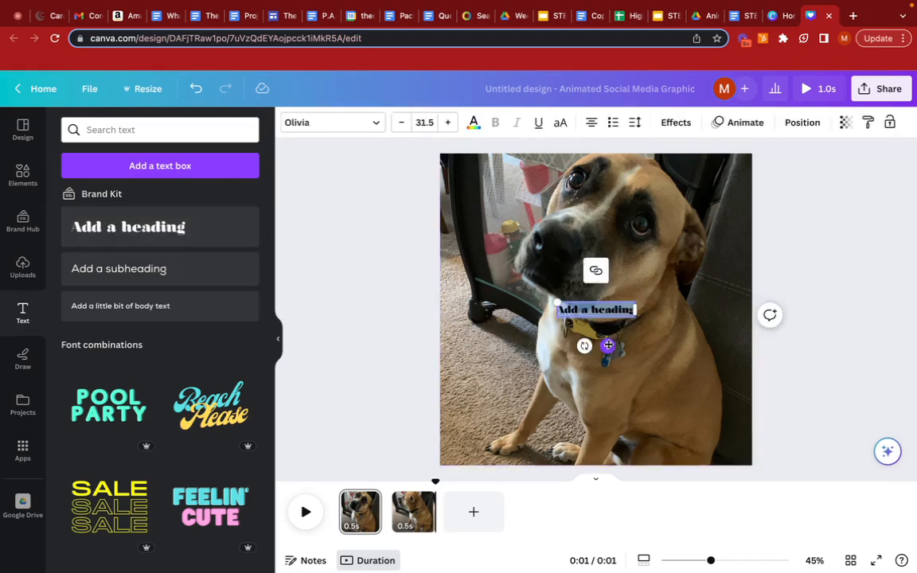
{"action": "key", "text": "BackSpace"}
{"action": "type", "text": "I"}
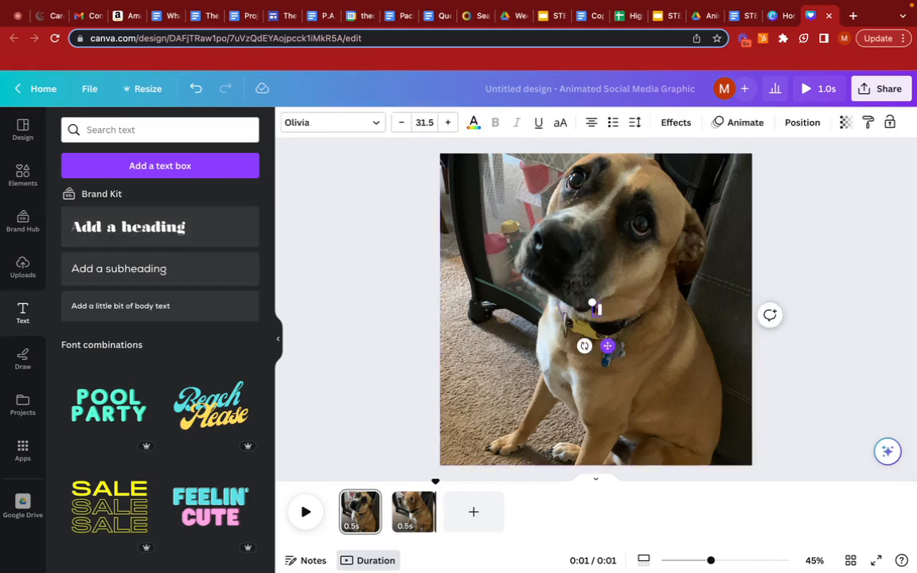
{"action": "type", "text": "t wasn't m"}
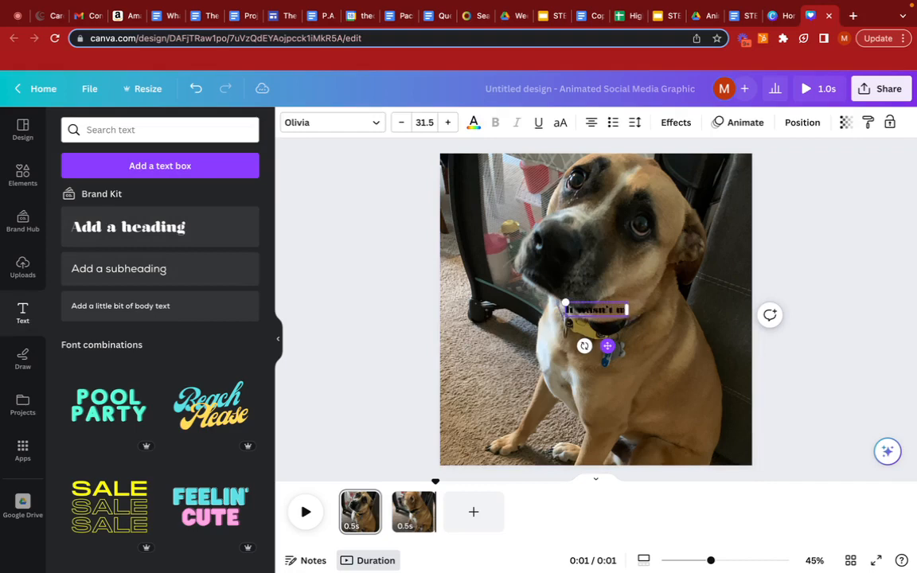
{"action": "type", "text": "e."}
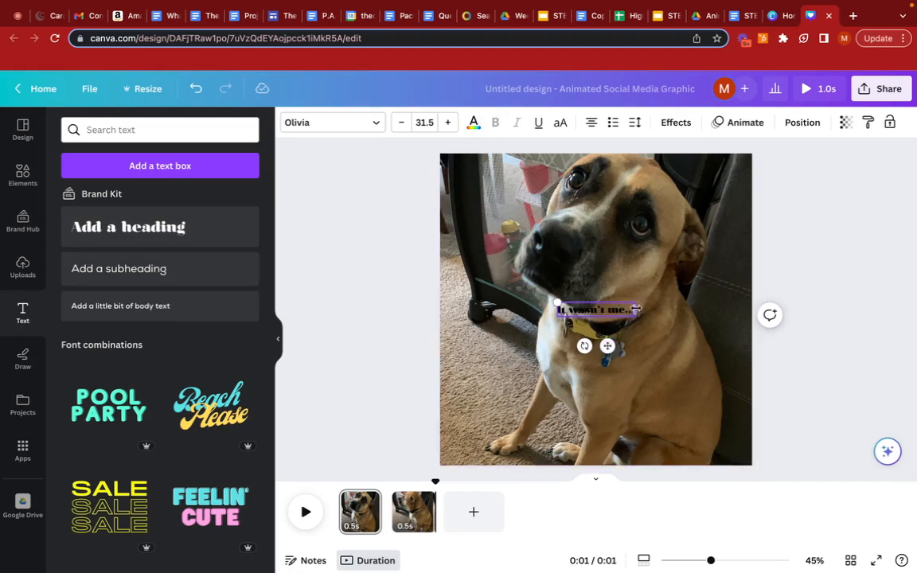
Set the heading's font size to 64 and its text colour to white.
{"action": "left_click_drag", "start_coordinate": [632, 310], "coordinate": [557, 281]}
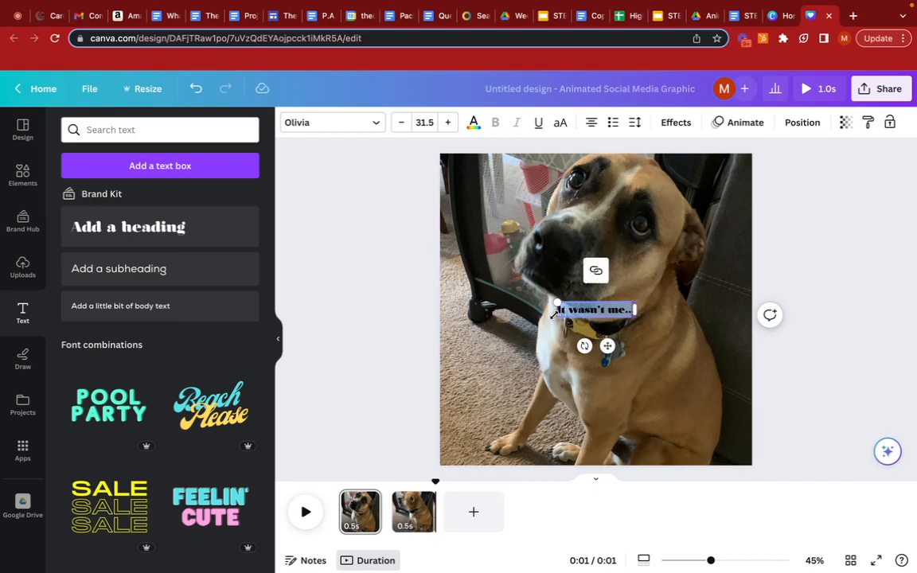
{"action": "left_click", "coordinate": [425, 121]}
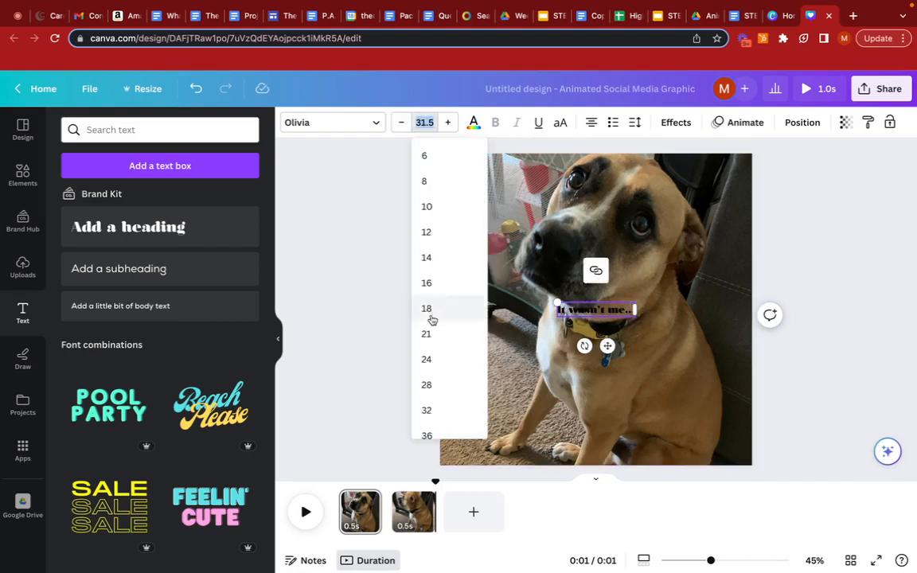
{"action": "scroll", "coordinate": [433, 334], "scroll_direction": "down", "scroll_amount": 1}
{"action": "scroll", "coordinate": [436, 368], "scroll_direction": "down", "scroll_amount": 2}
{"action": "left_click", "coordinate": [426, 425]}
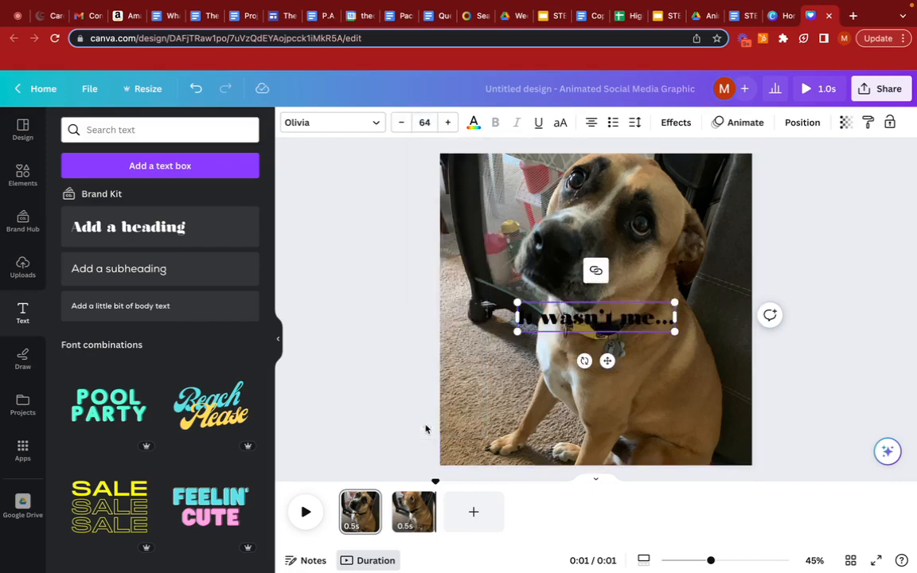
{"action": "left_click", "coordinate": [474, 122]}
{"action": "left_click", "coordinate": [142, 199]}
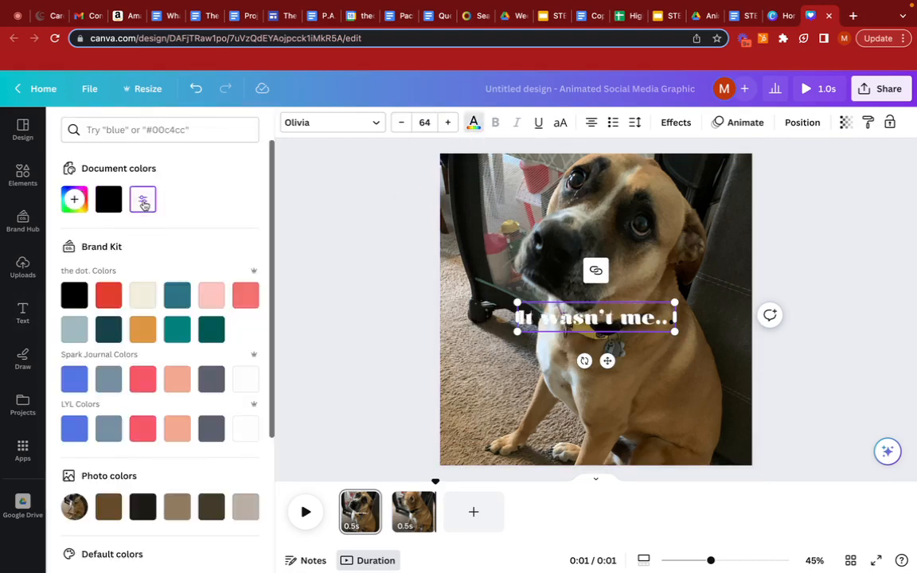
Change the heading's font to Nexa Bold and move it down to the photo's lower edge, below the dog's chest.
{"action": "left_click", "coordinate": [375, 123]}
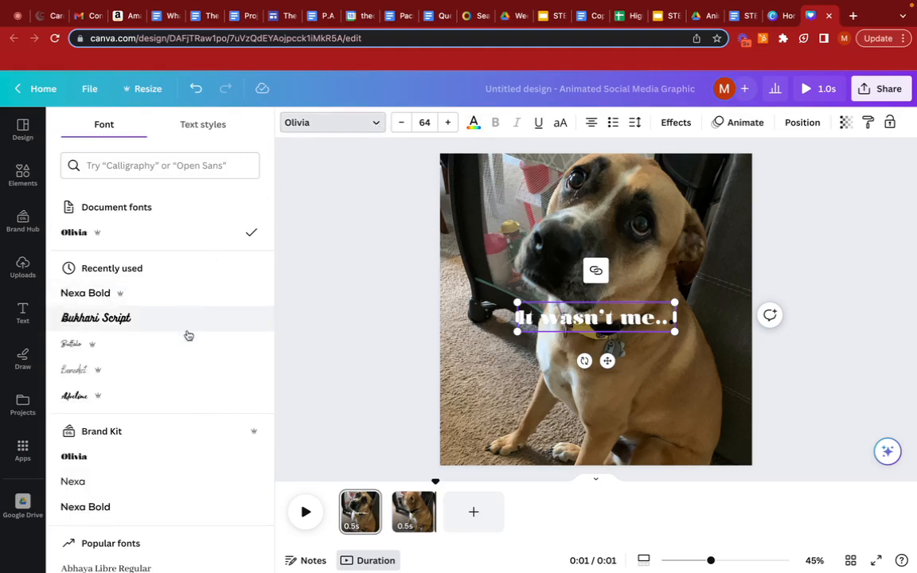
{"action": "scroll", "coordinate": [183, 371], "scroll_direction": "down", "scroll_amount": 2}
{"action": "scroll", "coordinate": [183, 371], "scroll_direction": "down", "scroll_amount": 3}
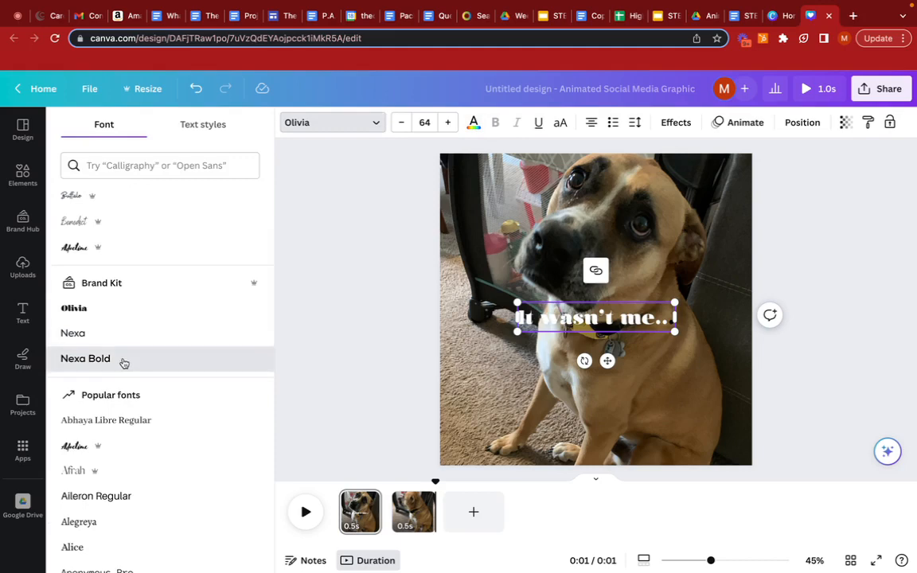
{"action": "left_click", "coordinate": [126, 362]}
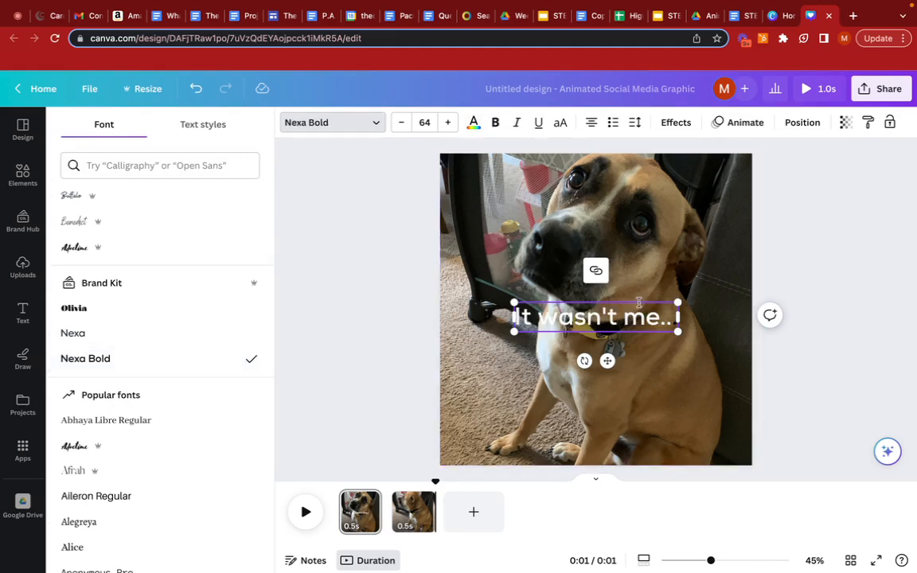
{"action": "left_click_drag", "start_coordinate": [661, 333], "coordinate": [665, 460]}
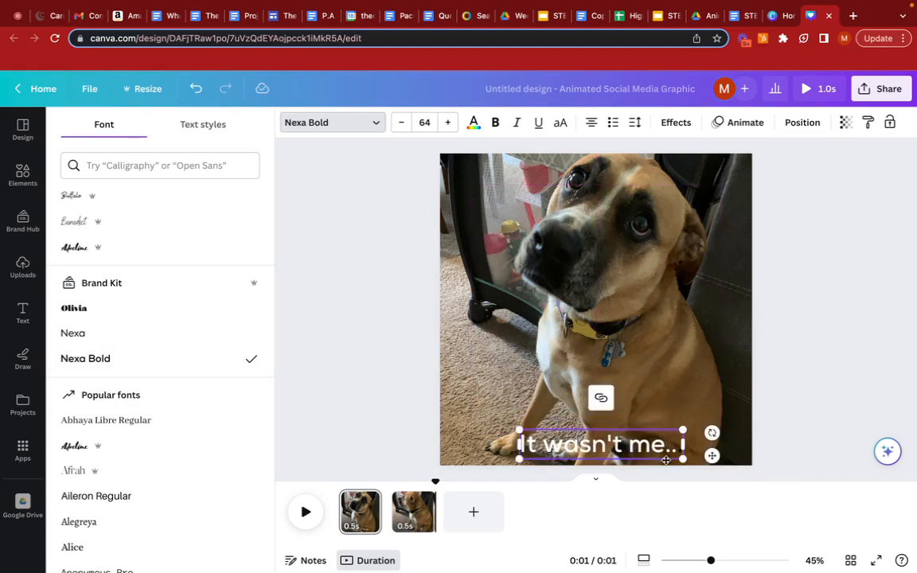
{"action": "left_click", "coordinate": [815, 344]}
{"action": "left_click", "coordinate": [814, 345]}
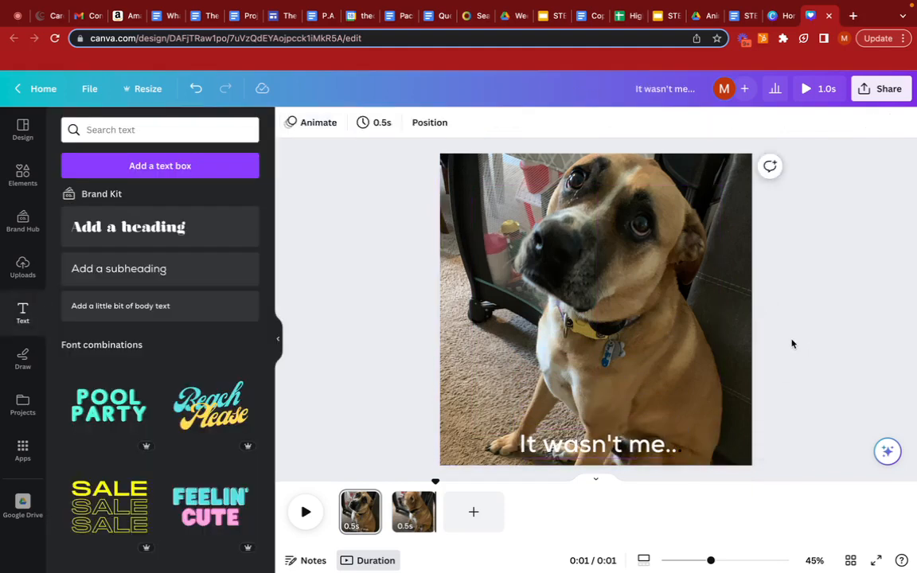
Copy the "It wasn't me..." text from the first page and paste it onto the second page.
{"action": "left_click", "coordinate": [613, 447]}
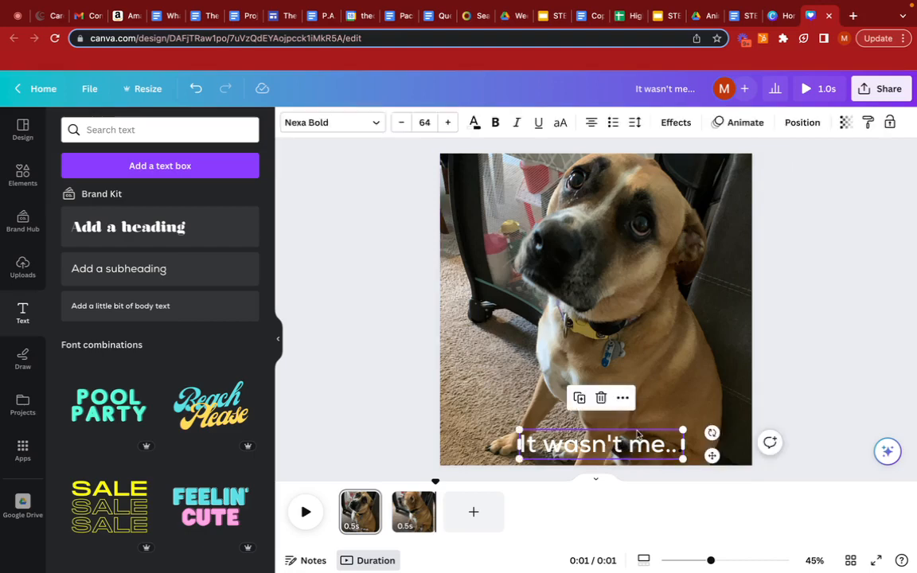
{"action": "right_click", "coordinate": [634, 445]}
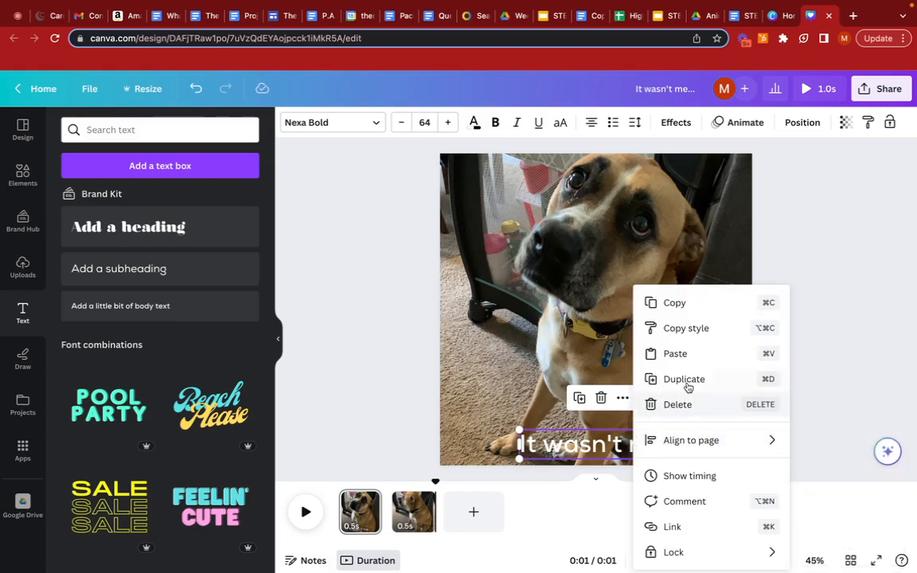
{"action": "left_click", "coordinate": [697, 304]}
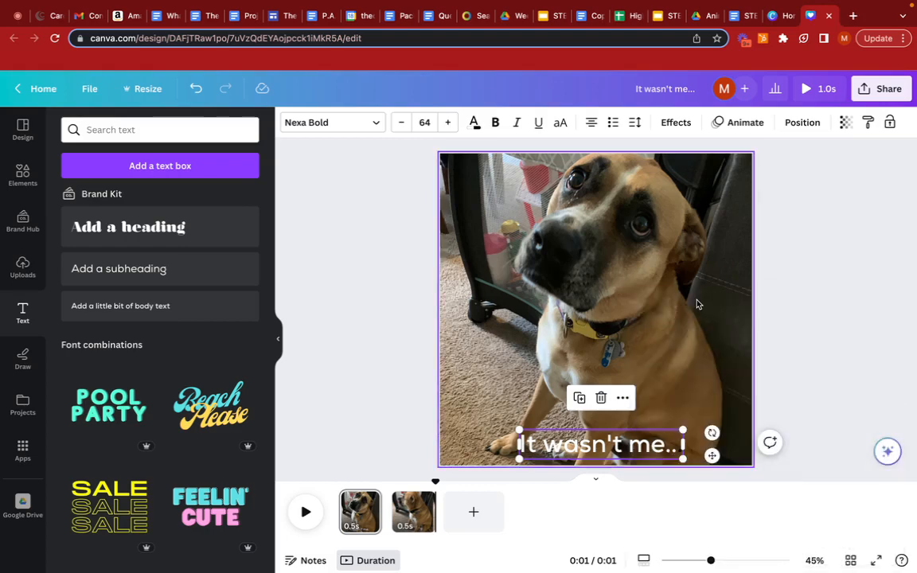
{"action": "left_click", "coordinate": [410, 513]}
{"action": "right_click", "coordinate": [484, 426]}
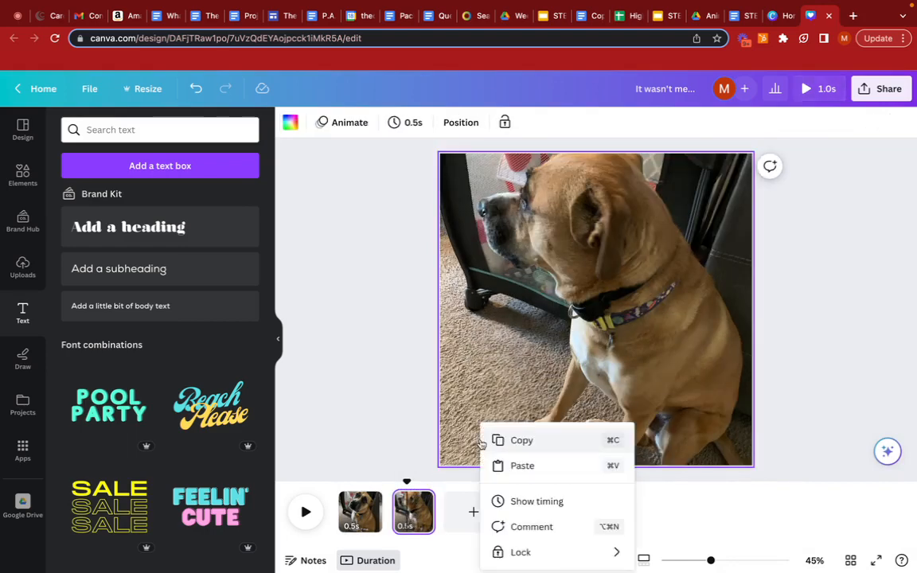
{"action": "left_click", "coordinate": [521, 467]}
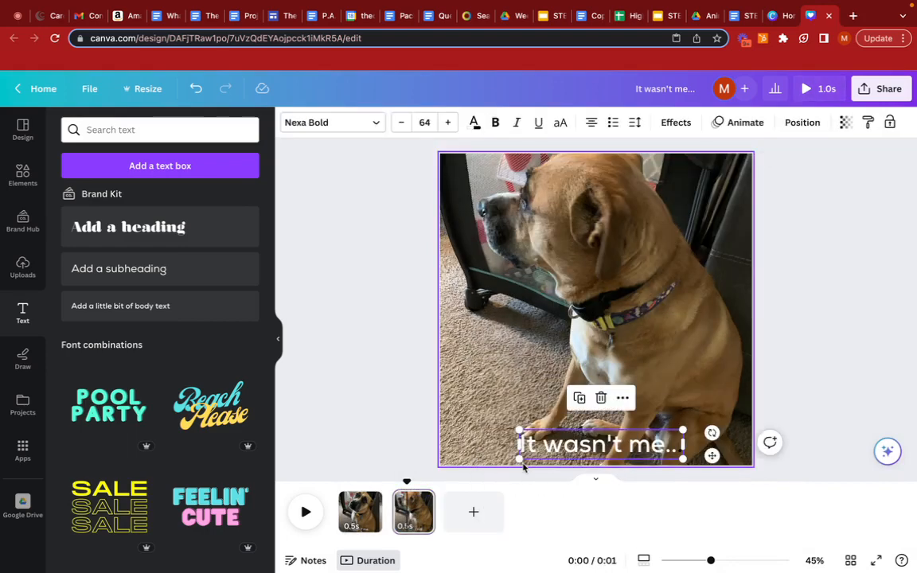
{"action": "left_click", "coordinate": [322, 367]}
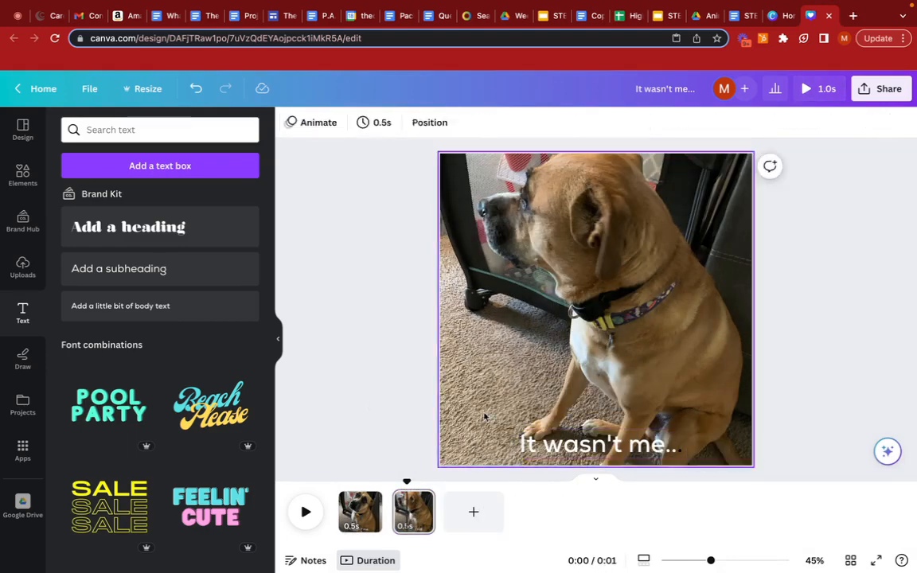
Recolour the black final dot of the second page's caption white.
{"action": "left_click", "coordinate": [673, 454]}
{"action": "left_click", "coordinate": [677, 451]}
{"action": "left_click", "coordinate": [678, 450]}
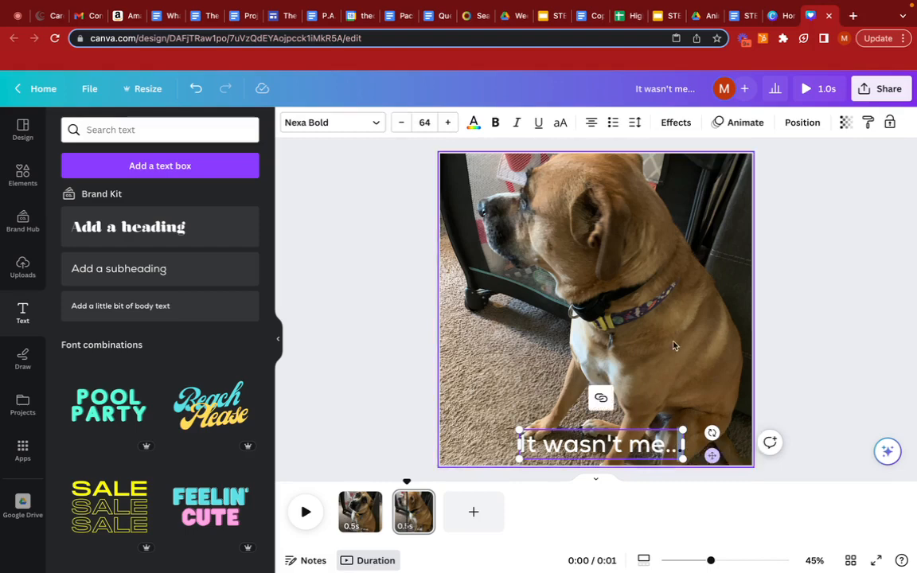
{"action": "left_click", "coordinate": [473, 124]}
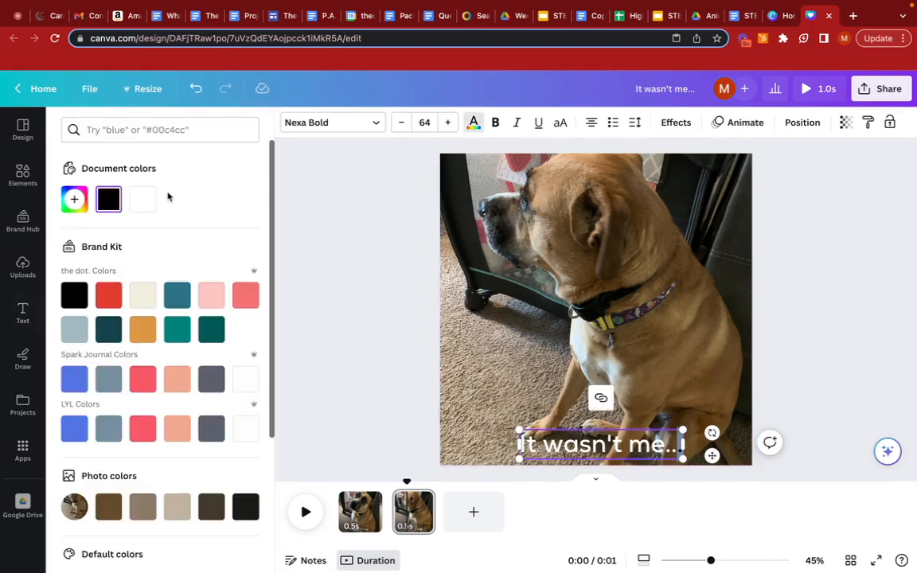
{"action": "left_click", "coordinate": [143, 199]}
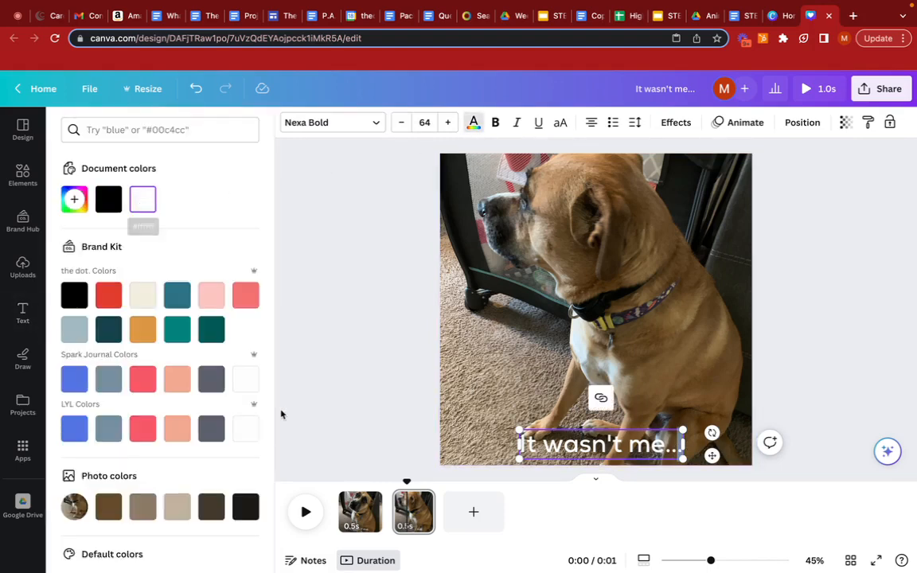
Make the last dot of the first page's caption white and deselect the text.
{"action": "left_click", "coordinate": [360, 510]}
{"action": "left_click", "coordinate": [676, 452]}
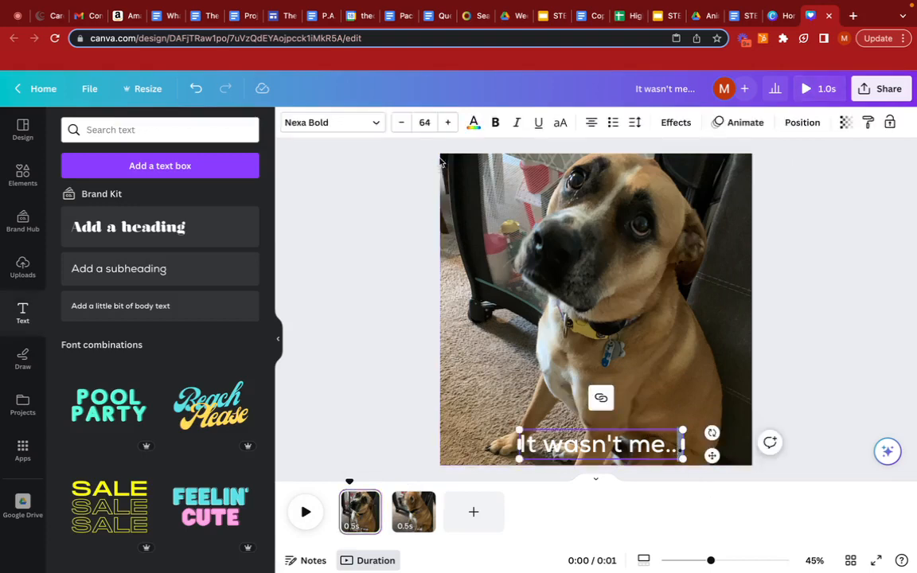
{"action": "left_click", "coordinate": [474, 124]}
{"action": "left_click", "coordinate": [144, 207]}
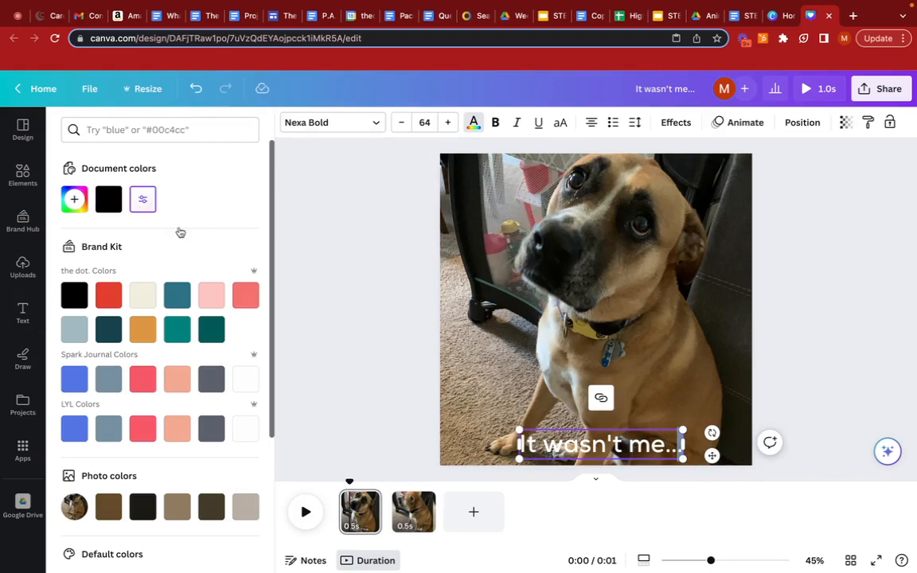
{"action": "left_click", "coordinate": [340, 372]}
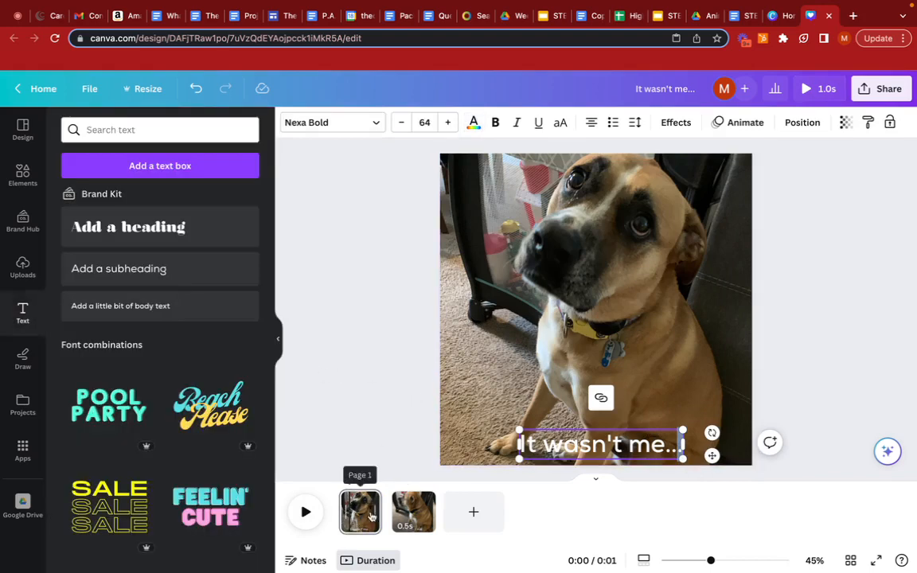
{"action": "left_click", "coordinate": [329, 409]}
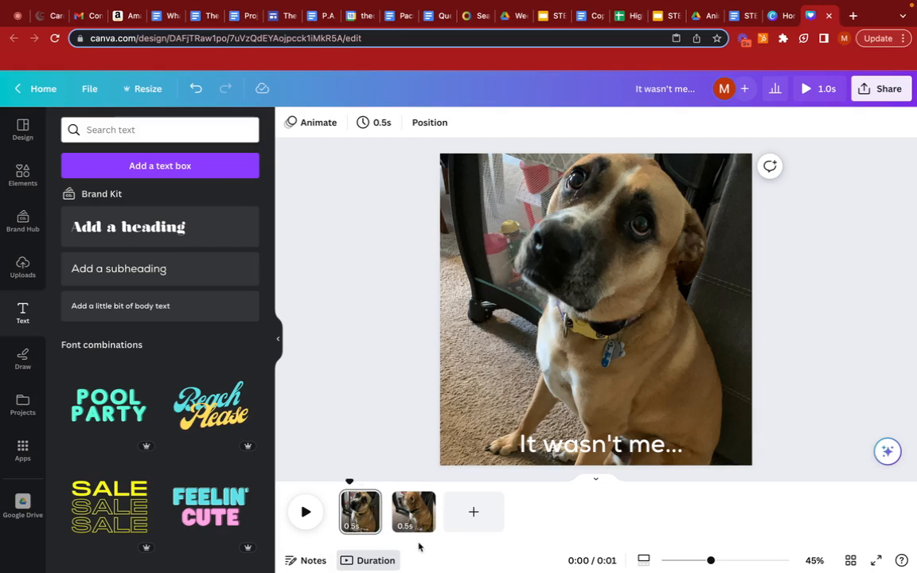
Duplicate the first page and move the copy to the end of the timeline as page 3.
{"action": "left_click", "coordinate": [368, 502]}
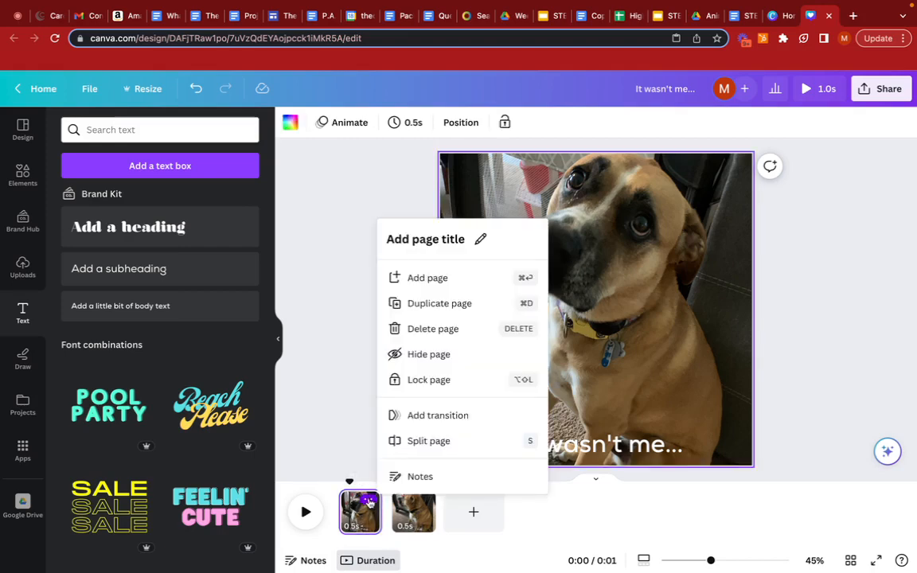
{"action": "left_click", "coordinate": [445, 303]}
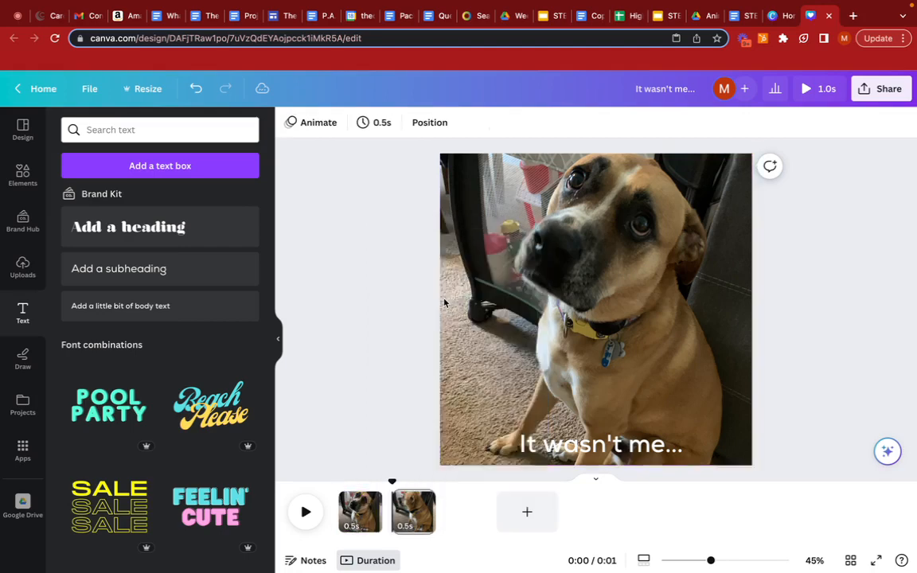
{"action": "left_click_drag", "start_coordinate": [414, 519], "coordinate": [489, 517]}
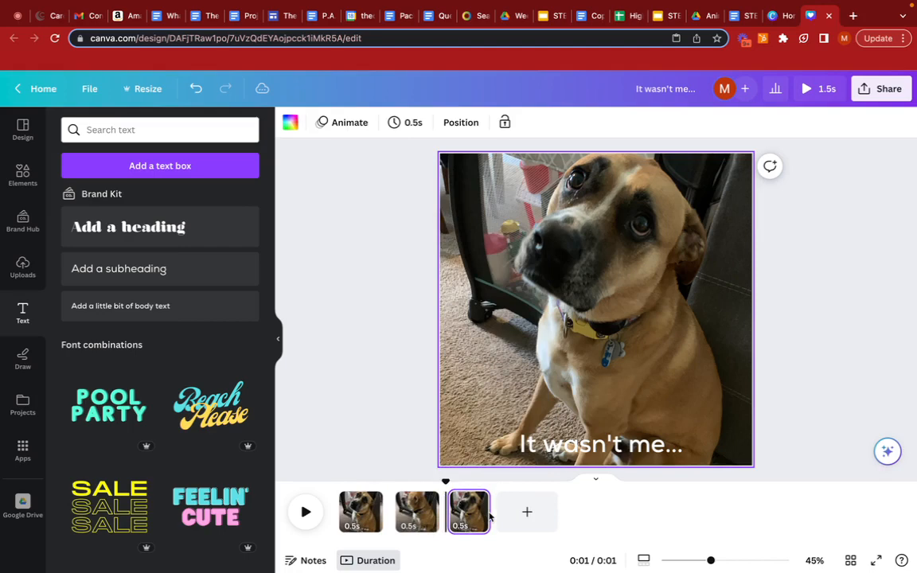
Play the three-page animation from the first page.
{"action": "left_click", "coordinate": [419, 519]}
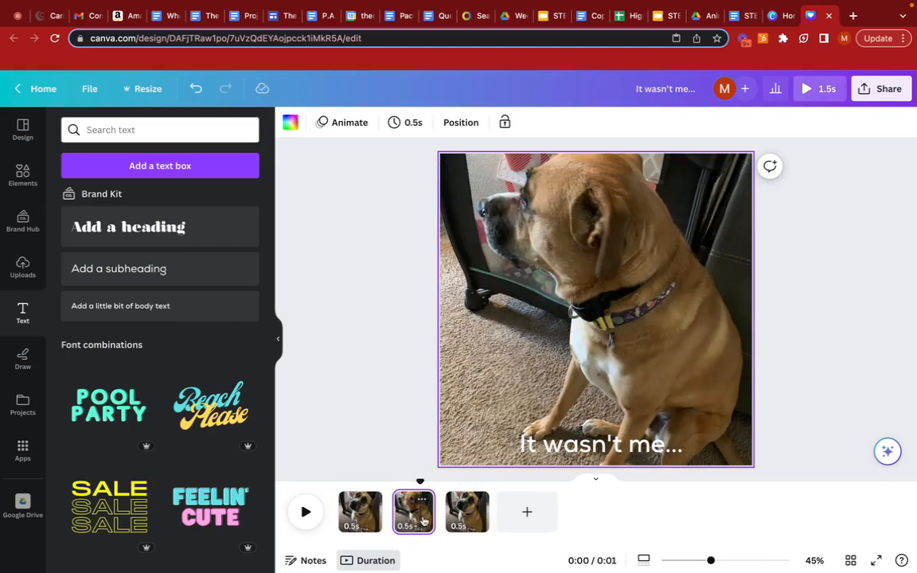
{"action": "left_click", "coordinate": [342, 502]}
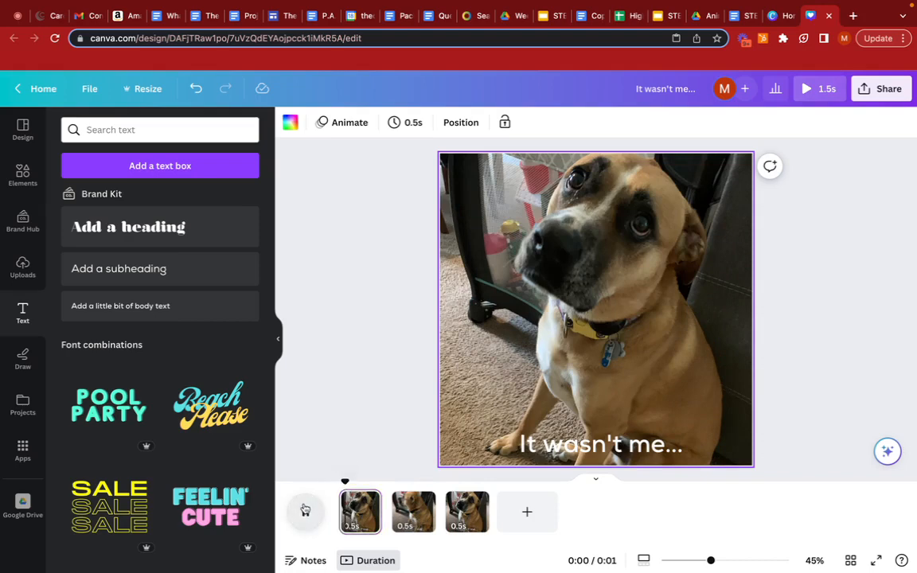
{"action": "left_click", "coordinate": [304, 511]}
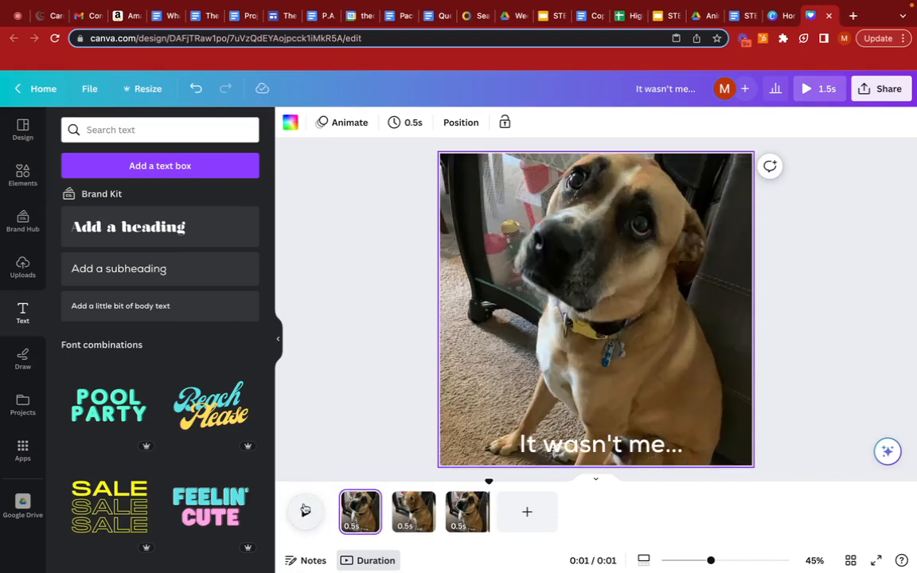
Duplicate the second page and the third page in turn, moving each copy to the end of the timeline.
{"action": "left_click", "coordinate": [425, 502]}
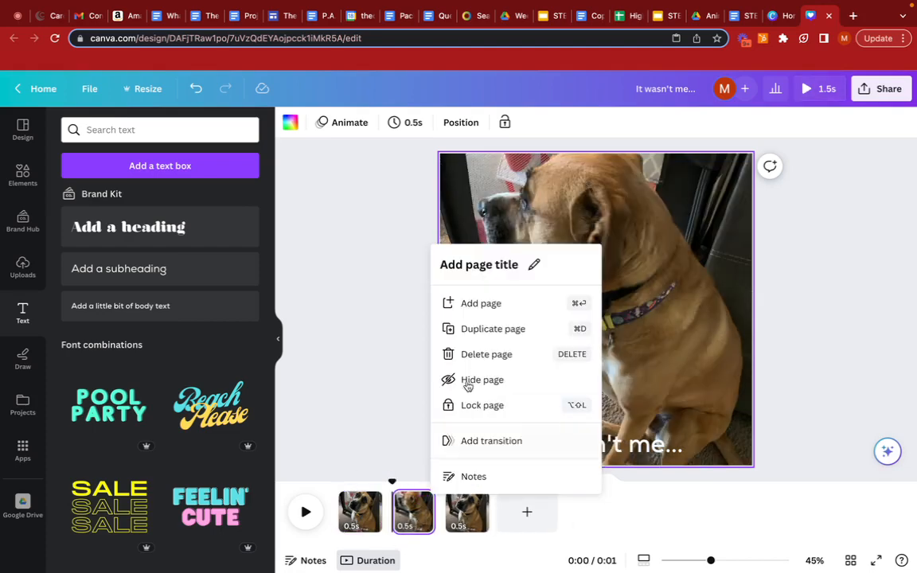
{"action": "left_click", "coordinate": [494, 327]}
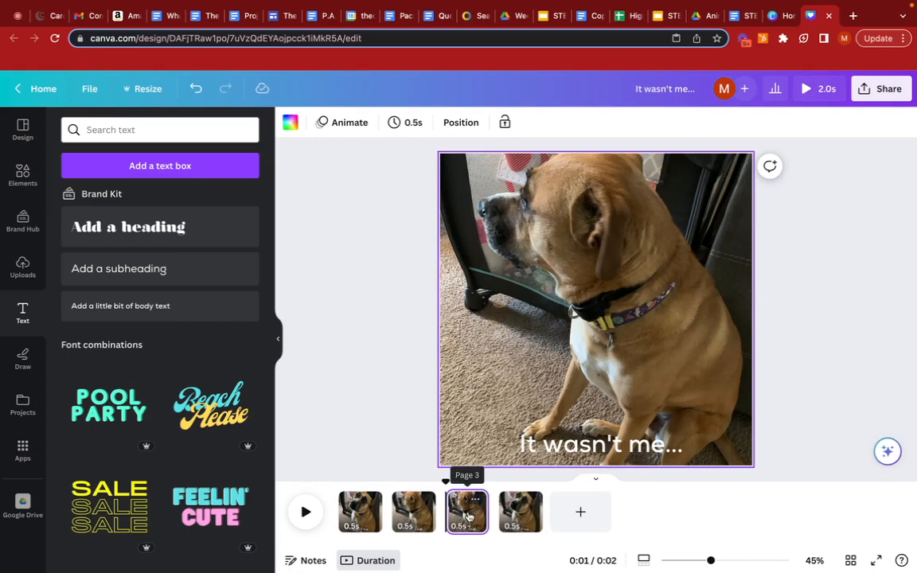
{"action": "left_click_drag", "start_coordinate": [467, 510], "coordinate": [552, 514]}
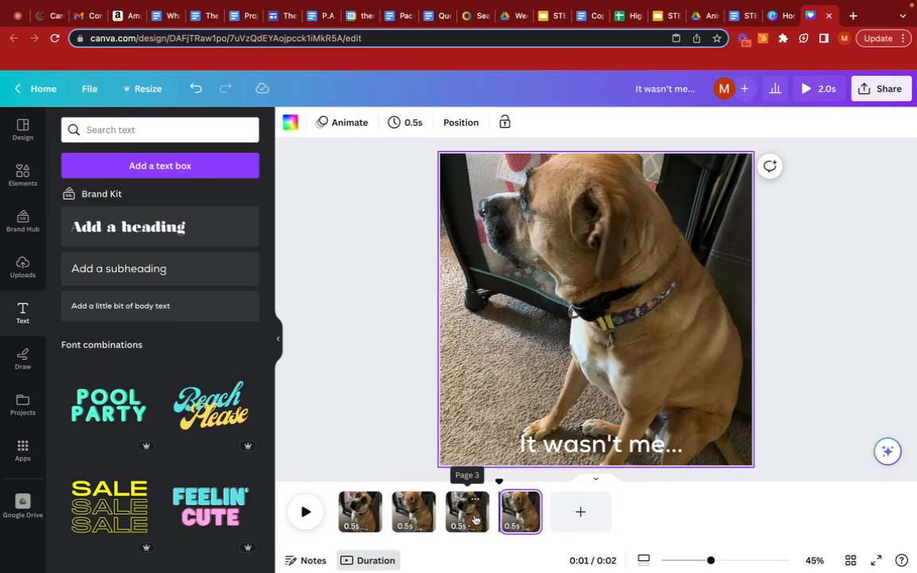
{"action": "left_click", "coordinate": [476, 514]}
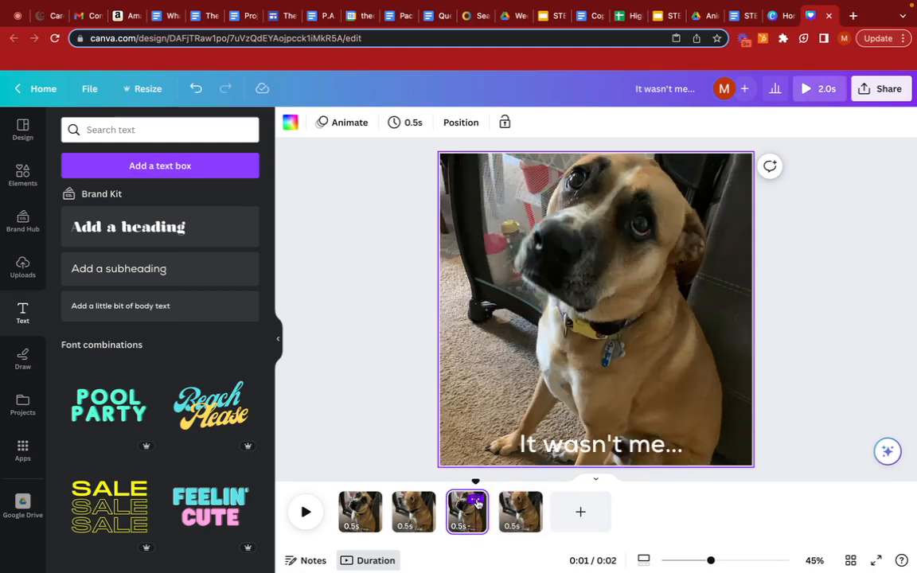
{"action": "left_click", "coordinate": [477, 503]}
{"action": "left_click", "coordinate": [533, 302]}
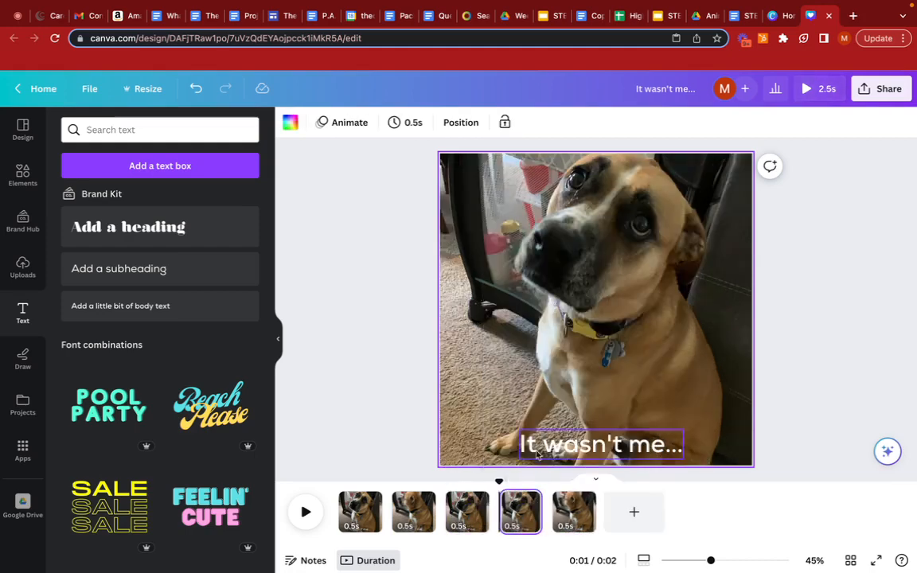
{"action": "left_click_drag", "start_coordinate": [520, 509], "coordinate": [590, 510]}
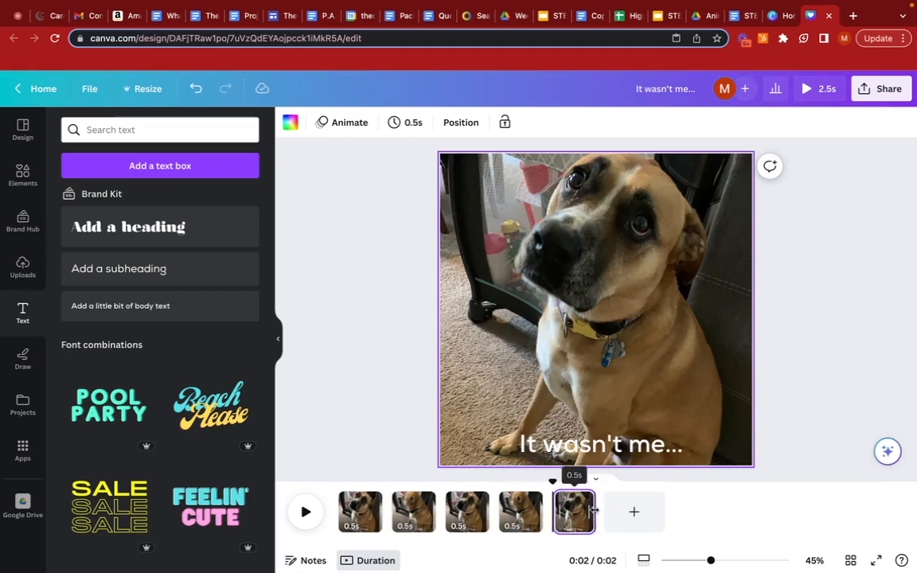
Duplicate the fourth, fifth and sixth pages in turn, moving each copy to the end so the two poses alternate over eight pages.
{"action": "left_click", "coordinate": [529, 502]}
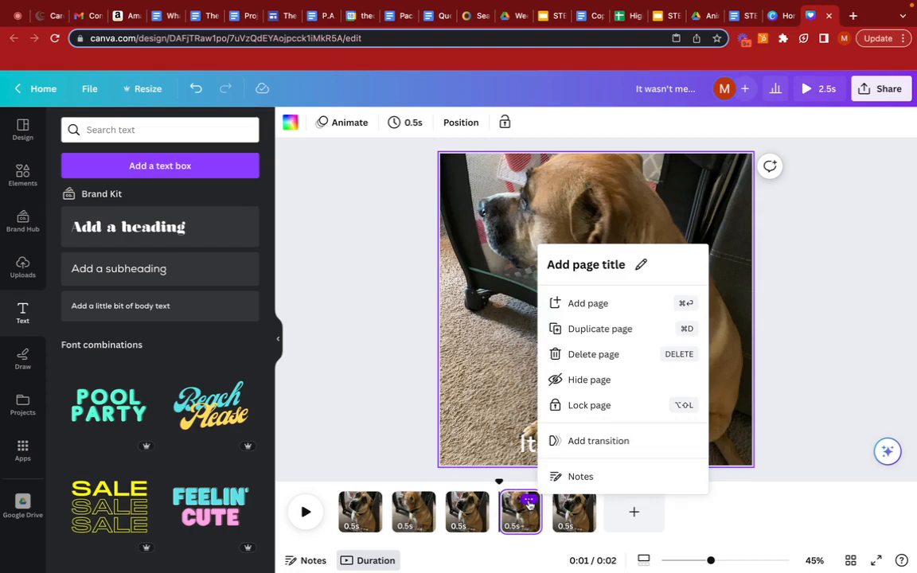
{"action": "left_click", "coordinate": [602, 326]}
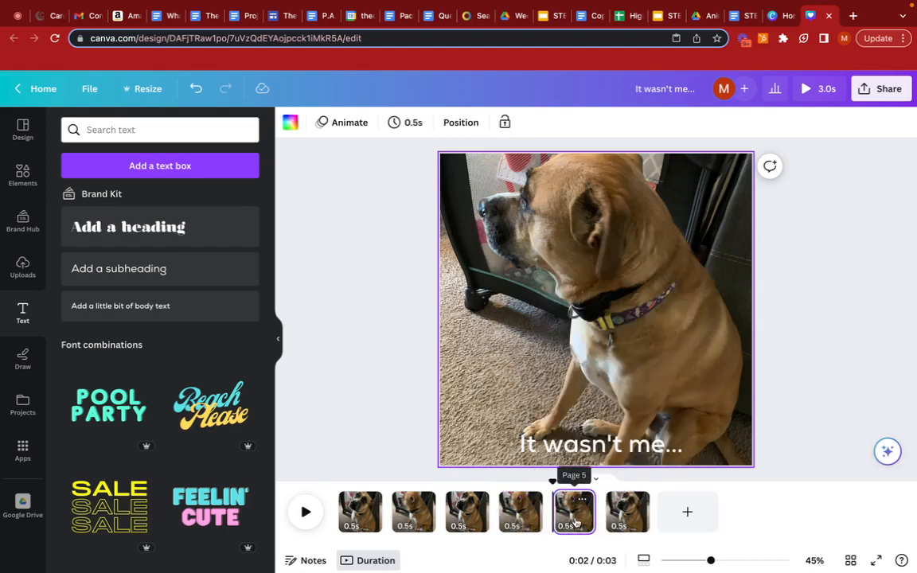
{"action": "left_click_drag", "start_coordinate": [575, 521], "coordinate": [656, 521]}
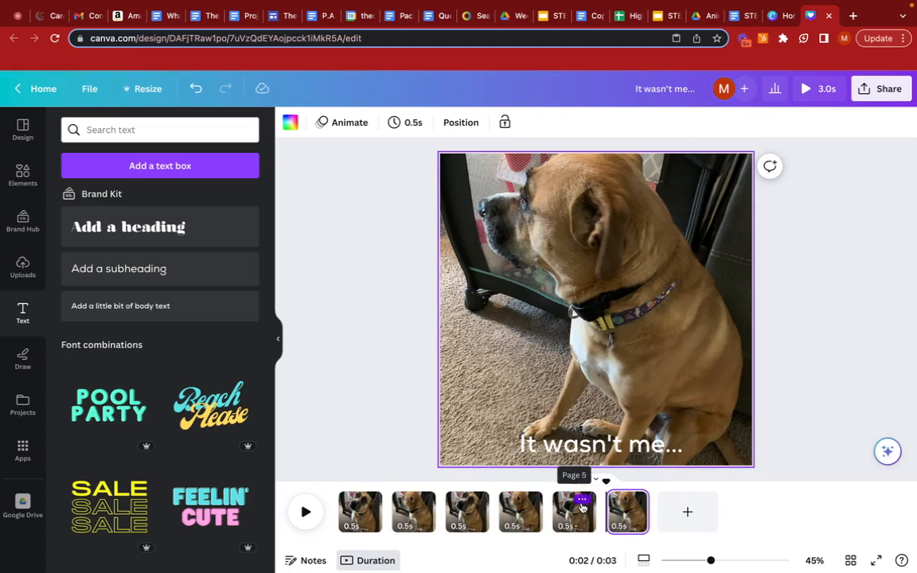
{"action": "left_click", "coordinate": [582, 501]}
{"action": "left_click", "coordinate": [652, 329]}
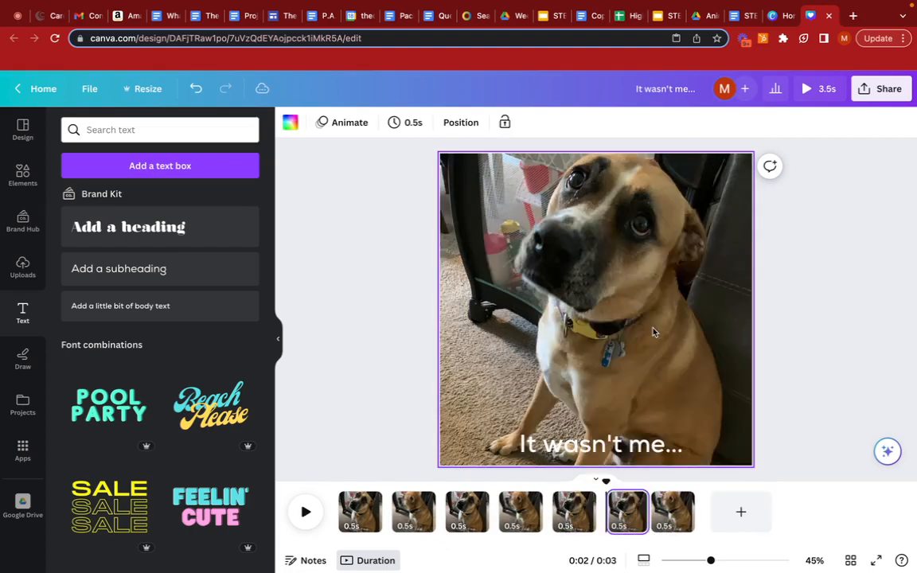
{"action": "left_click_drag", "start_coordinate": [628, 509], "coordinate": [665, 516]}
{"action": "left_click", "coordinate": [636, 500]}
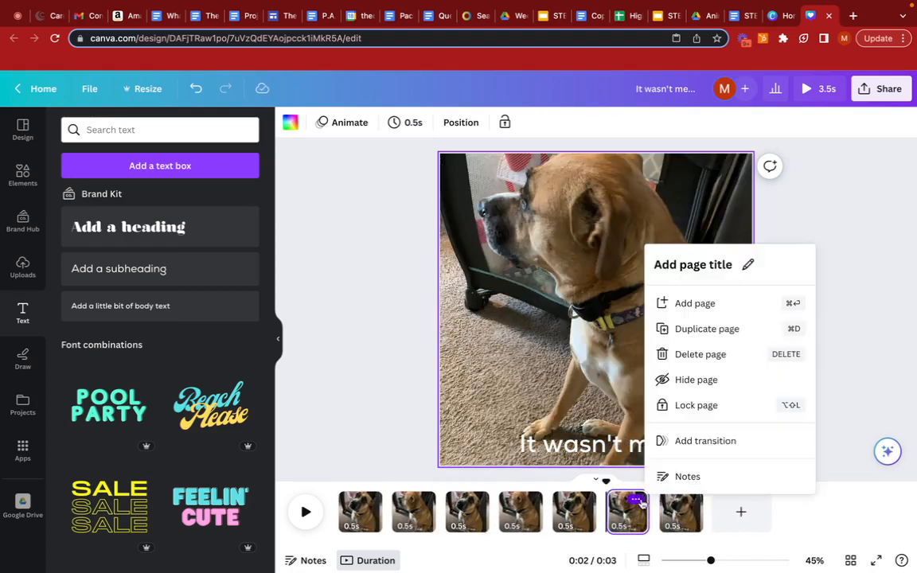
{"action": "left_click", "coordinate": [698, 328]}
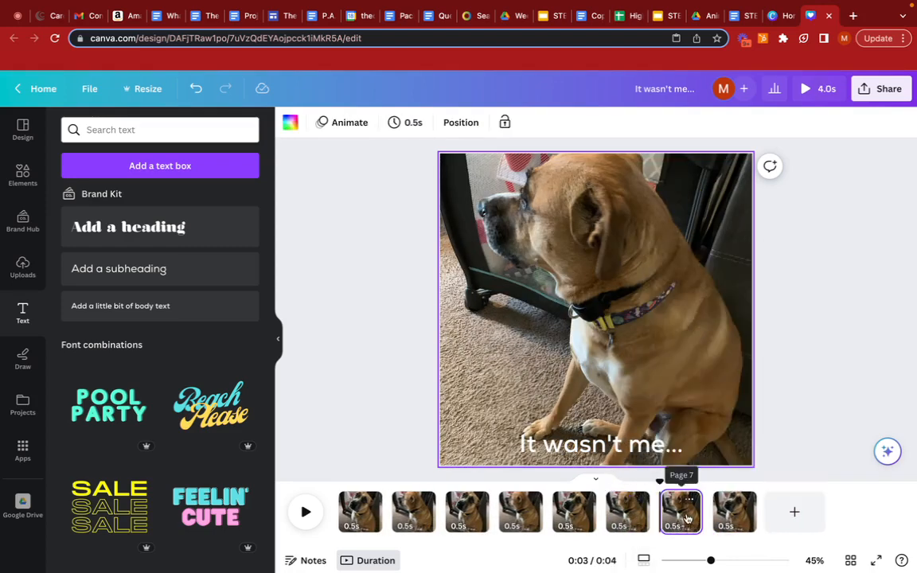
{"action": "left_click_drag", "start_coordinate": [668, 514], "coordinate": [760, 514]}
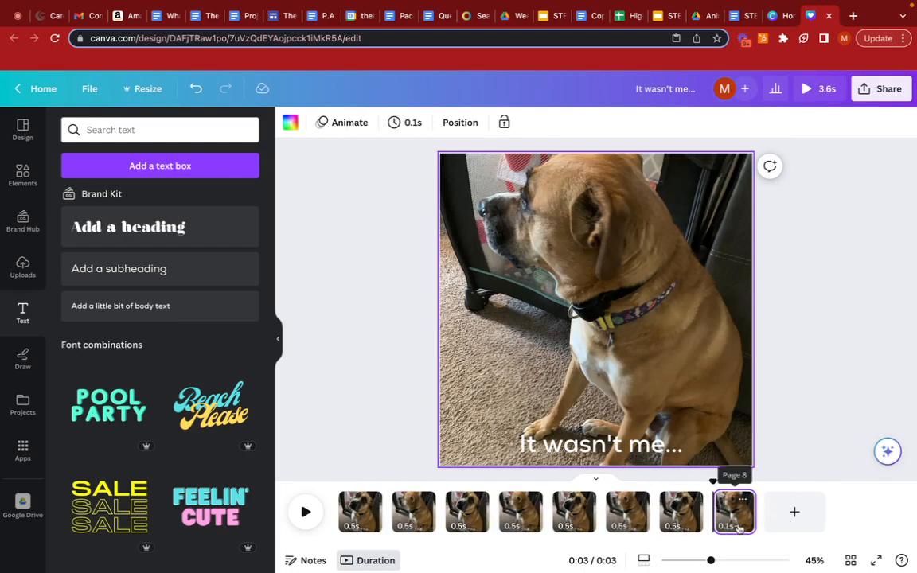
Set the timing to 0.5 s for all eight pages and play the animation from the start.
{"action": "left_click", "coordinate": [734, 525]}
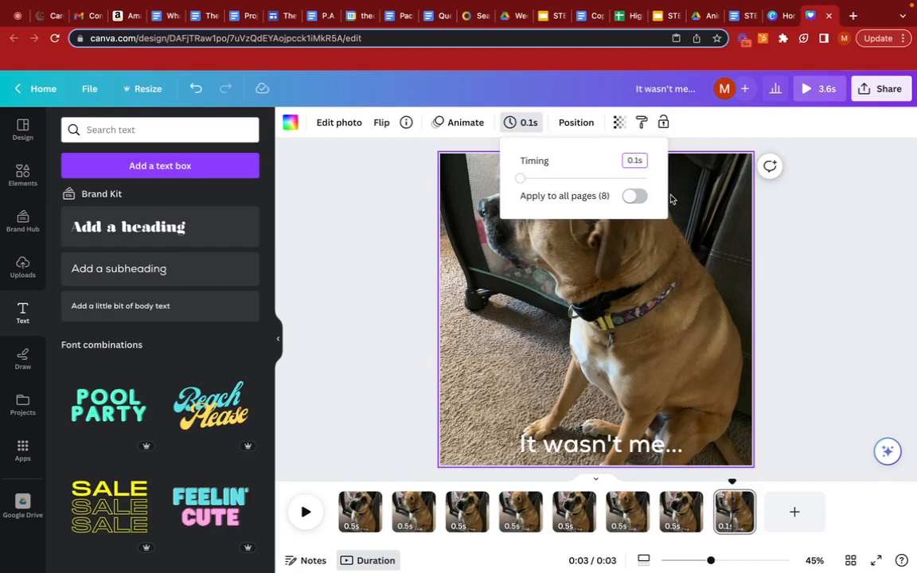
{"action": "key", "text": "BackSpace"}
{"action": "type", "text": "5"}
{"action": "left_click", "coordinate": [634, 197]}
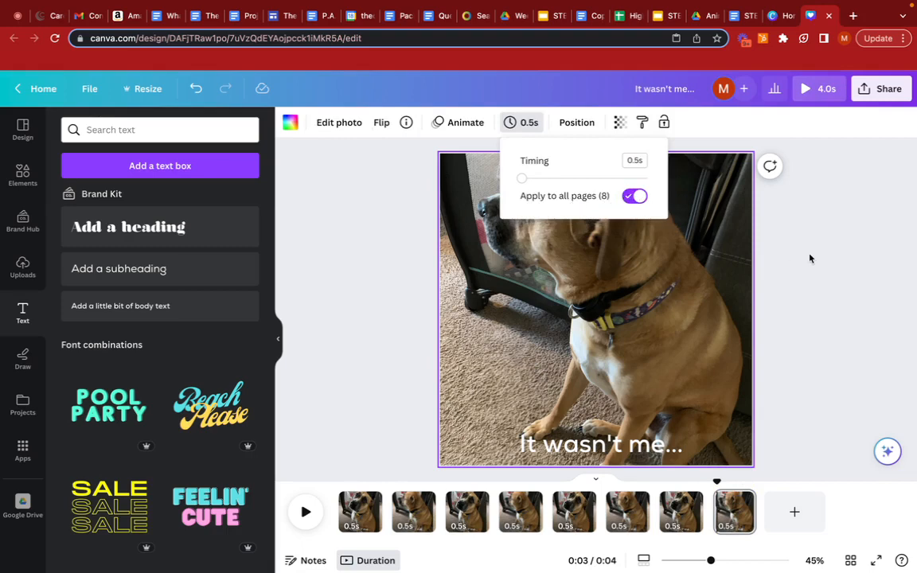
{"action": "left_click", "coordinate": [523, 403]}
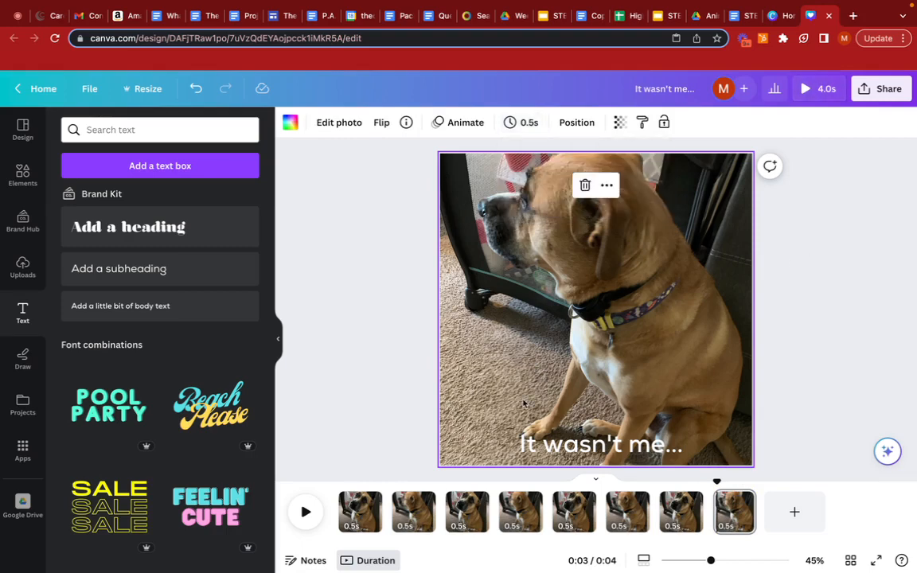
{"action": "left_click", "coordinate": [339, 482]}
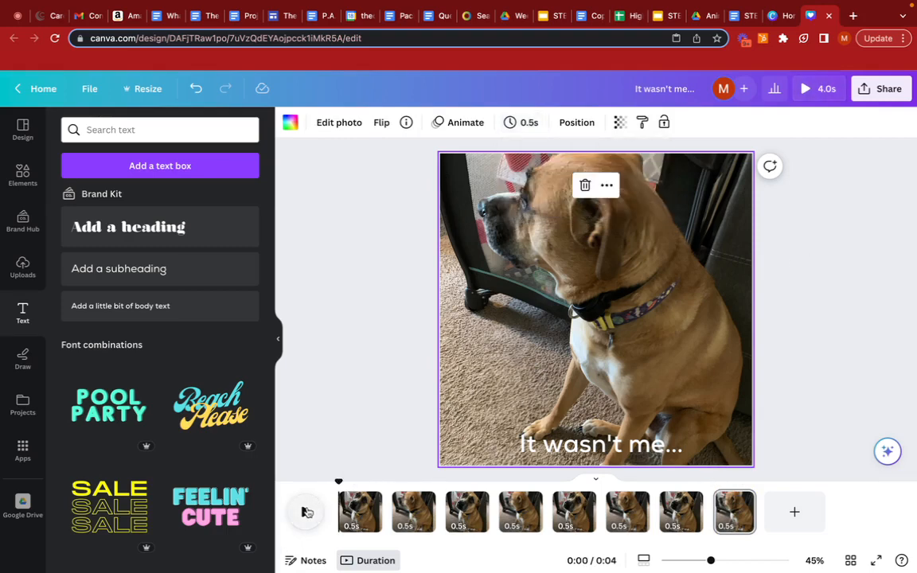
{"action": "left_click", "coordinate": [306, 512]}
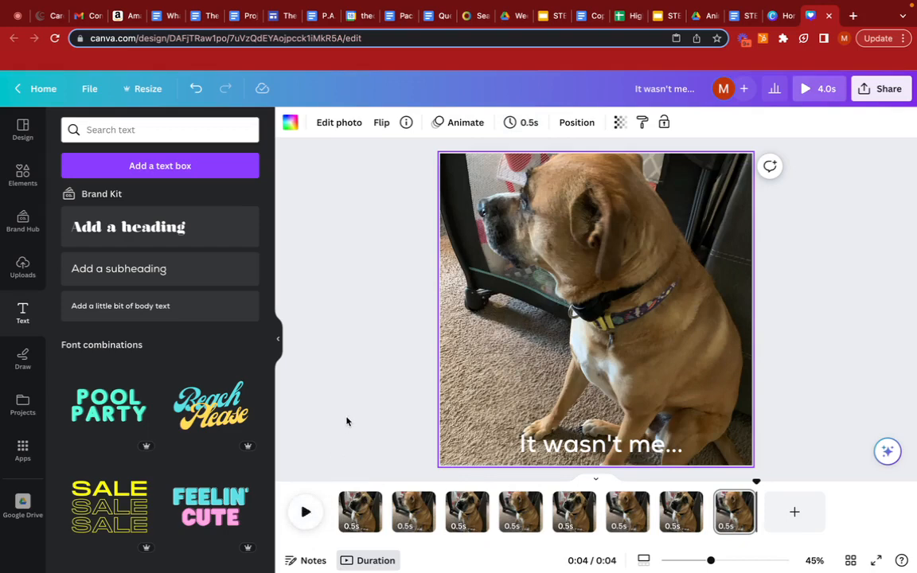
Change the timing to 0.2 s and apply it to all eight pages.
{"action": "left_click", "coordinate": [529, 123]}
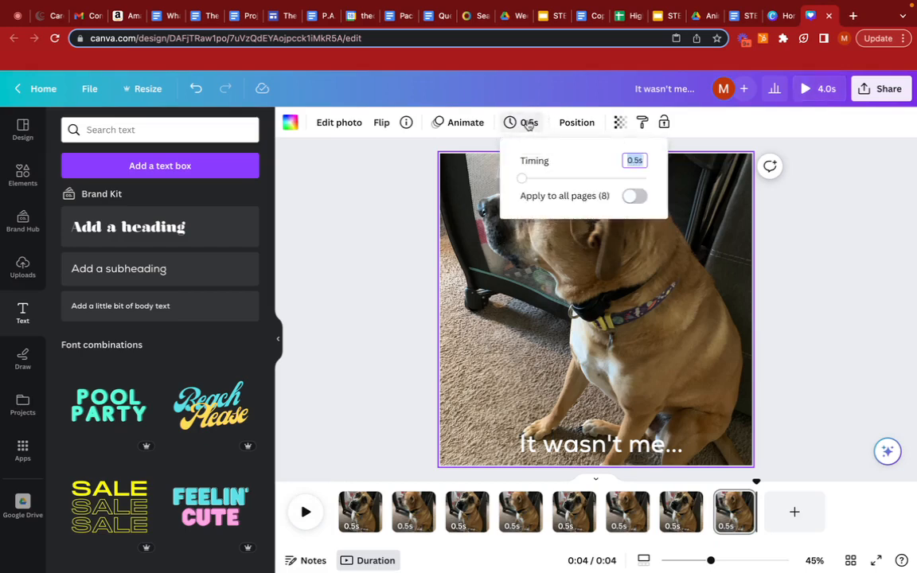
{"action": "left_click", "coordinate": [636, 162]}
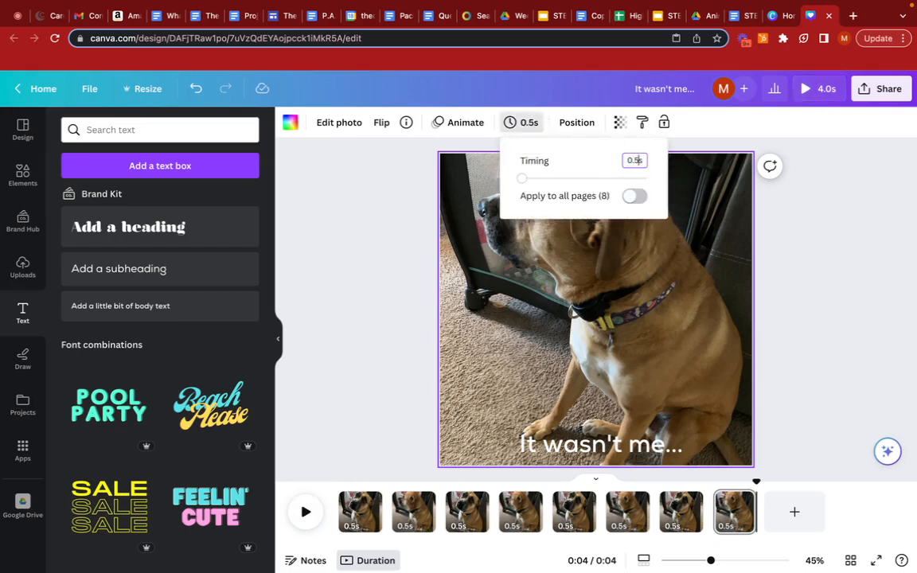
{"action": "key", "text": "BackSpace"}
{"action": "type", "text": "25"}
{"action": "left_click", "coordinate": [634, 196]}
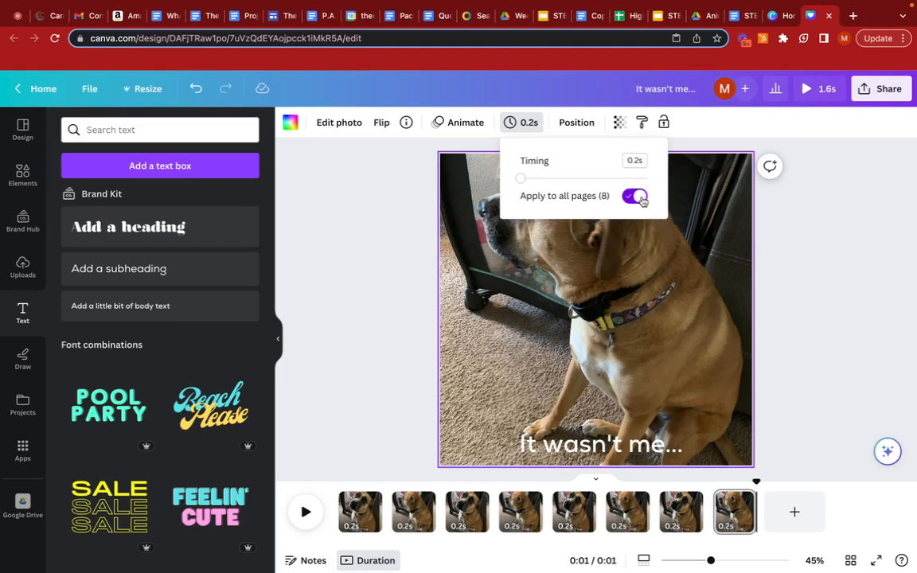
{"action": "left_click", "coordinate": [398, 272]}
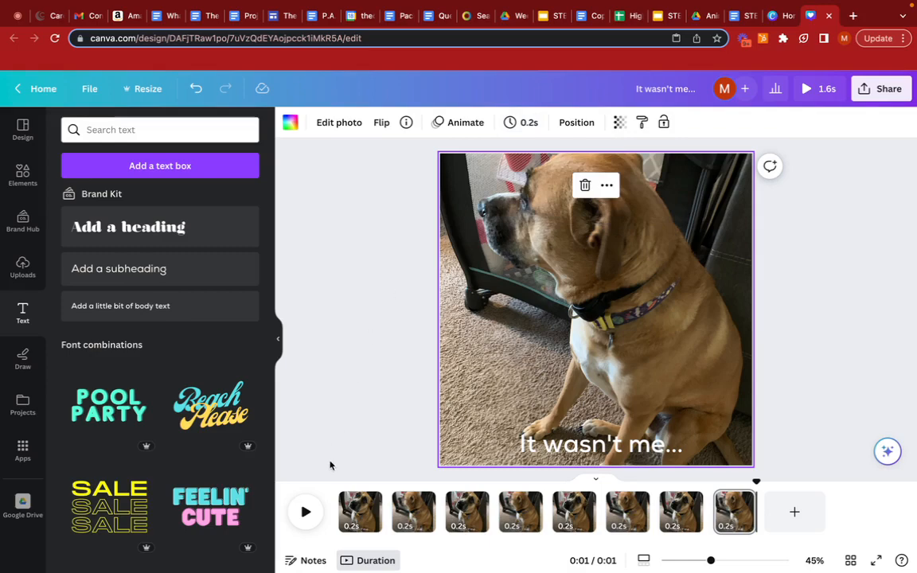
Replay the faster animation to check its speed and deselect the photo.
{"action": "left_click", "coordinate": [305, 512]}
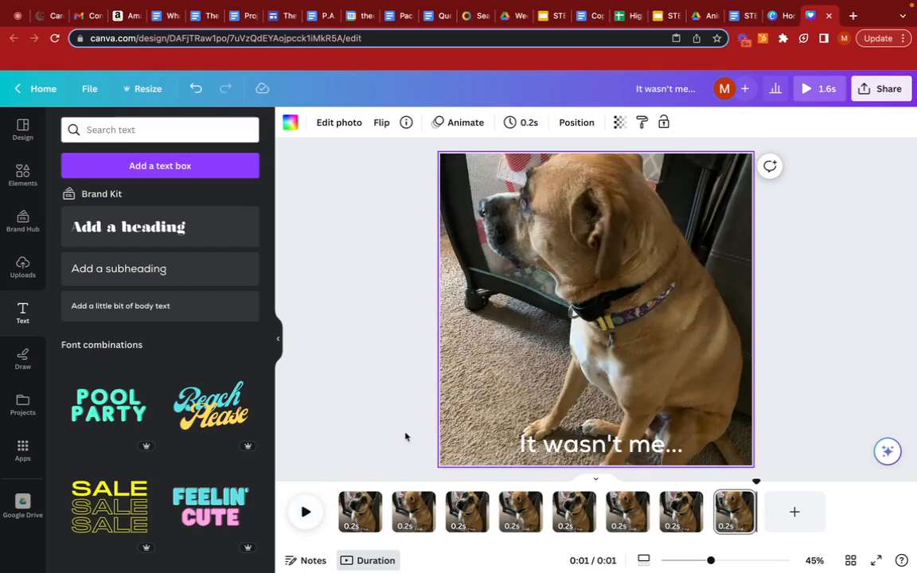
{"action": "left_click", "coordinate": [305, 513]}
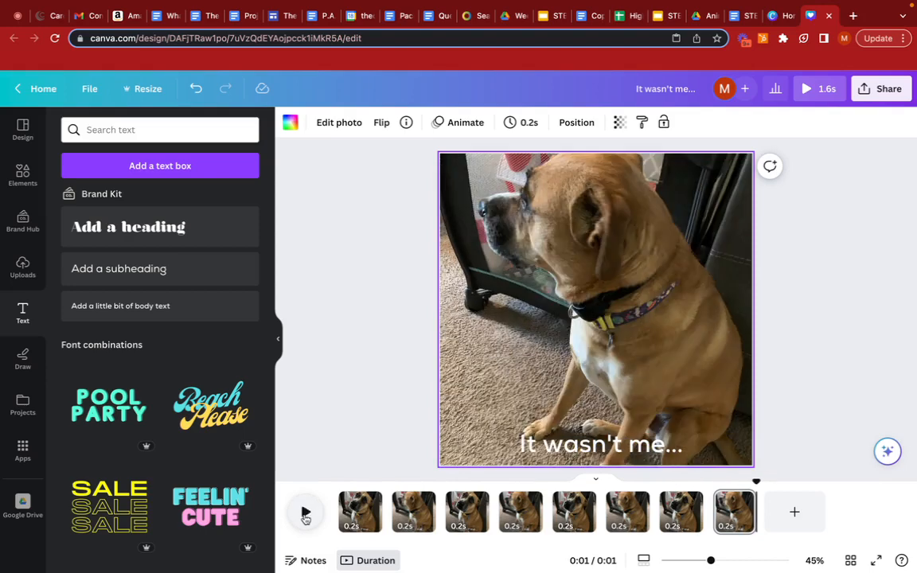
{"action": "left_click", "coordinate": [346, 410]}
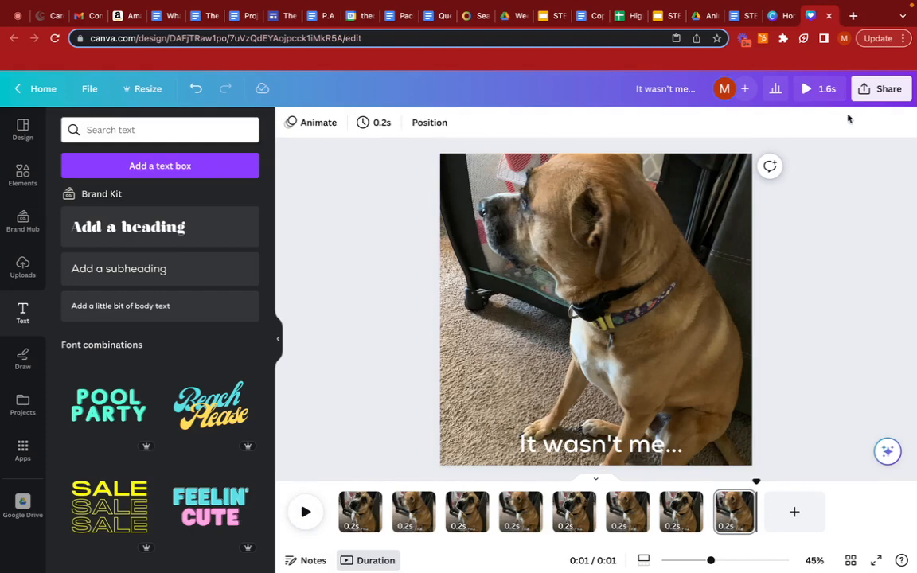
{"action": "left_click", "coordinate": [894, 92]}
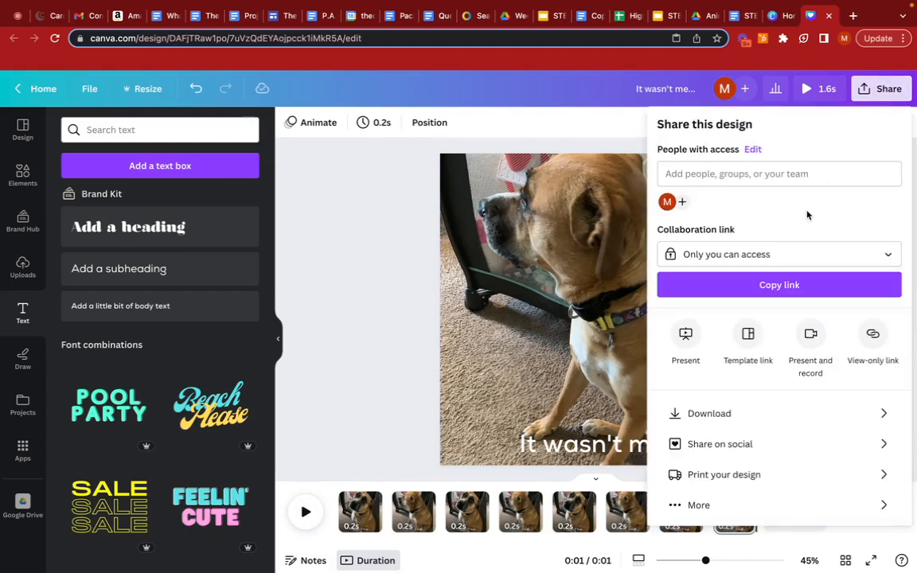
{"action": "left_click", "coordinate": [883, 413]}
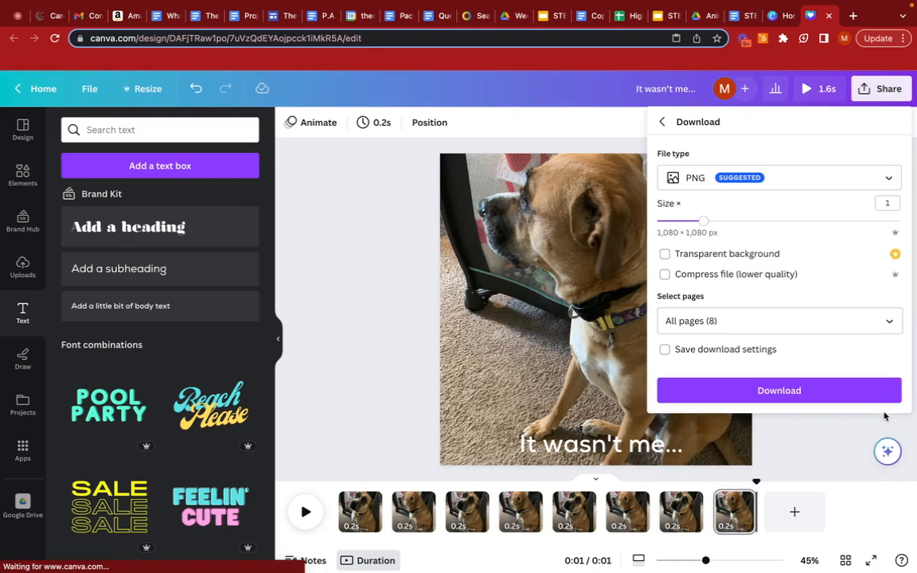
{"action": "left_click", "coordinate": [889, 179]}
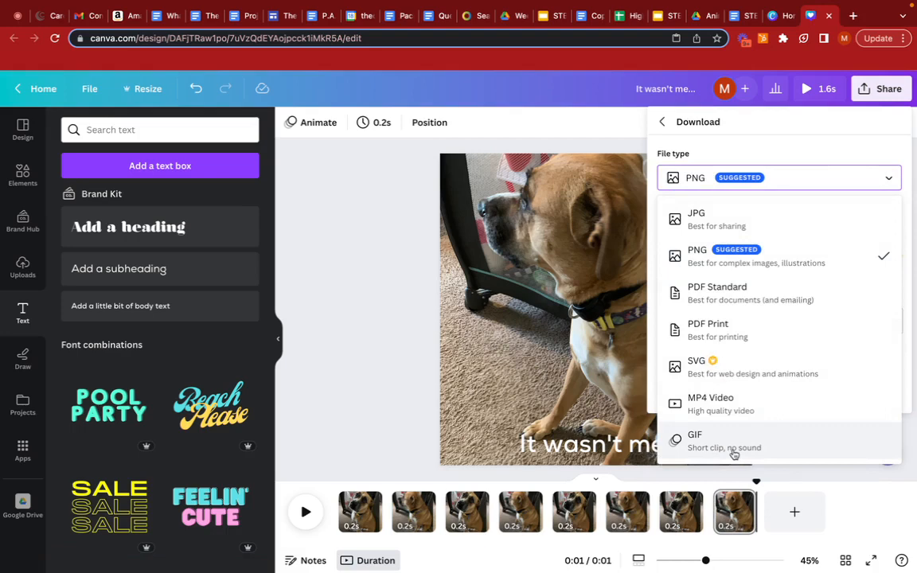
{"action": "left_click", "coordinate": [734, 453]}
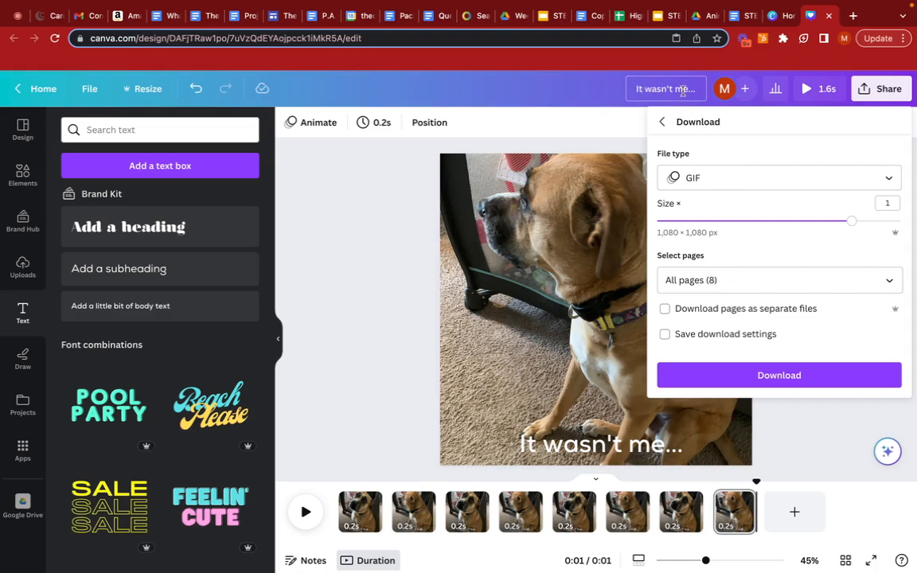
{"action": "scroll", "coordinate": [705, 92], "scroll_direction": "right", "scroll_amount": 3}
{"action": "left_click", "coordinate": [599, 89]}
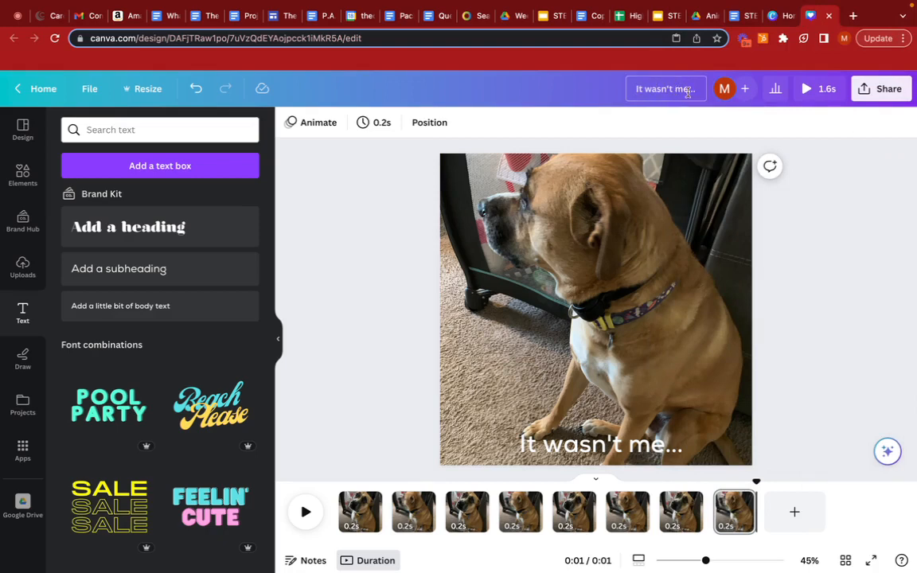
Download all eight pages of the design as a single GIF at size 1.
{"action": "left_click", "coordinate": [877, 91]}
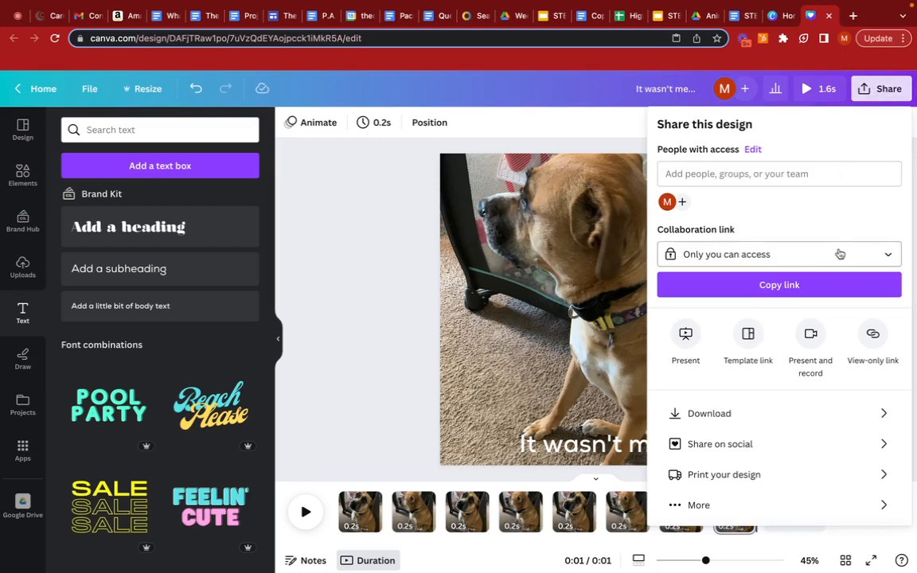
{"action": "left_click", "coordinate": [697, 415]}
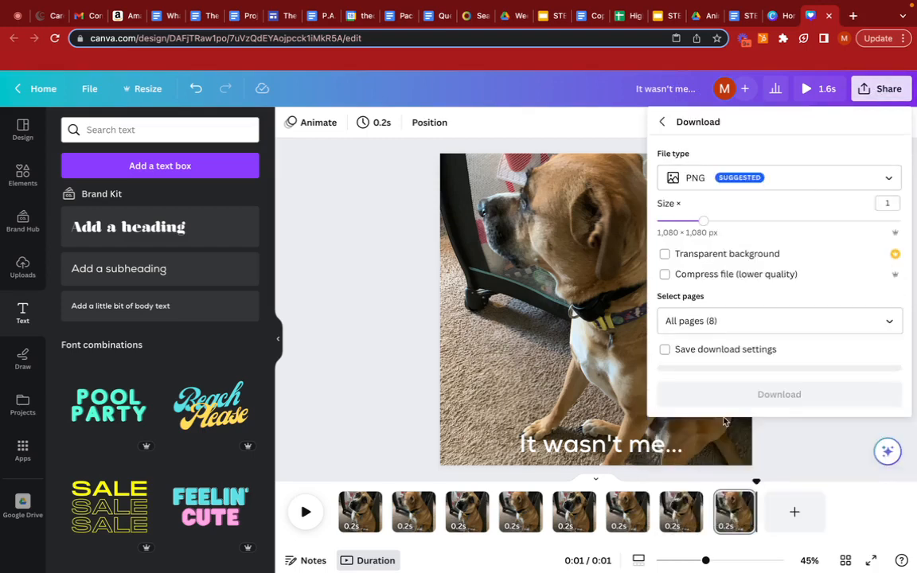
{"action": "left_click", "coordinate": [762, 182]}
{"action": "left_click", "coordinate": [713, 446]}
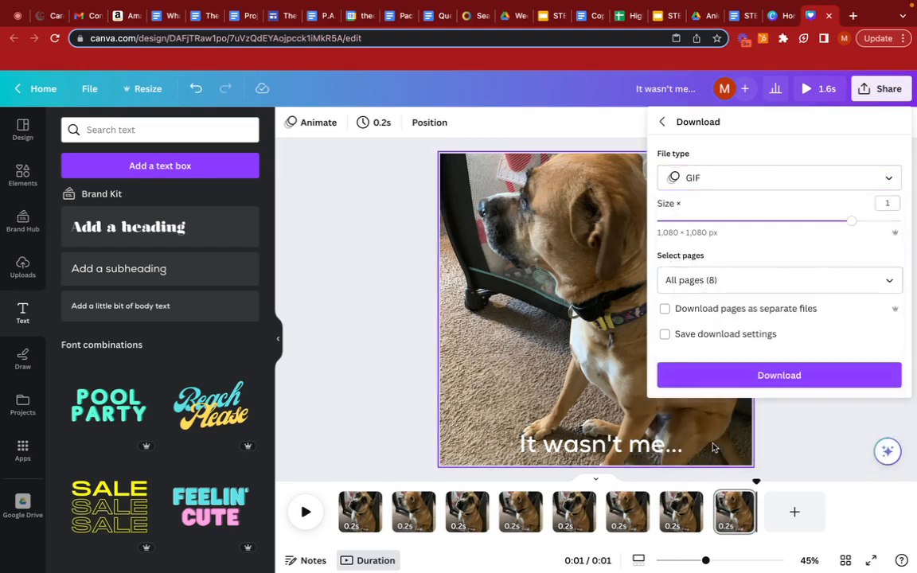
{"action": "left_click", "coordinate": [779, 380]}
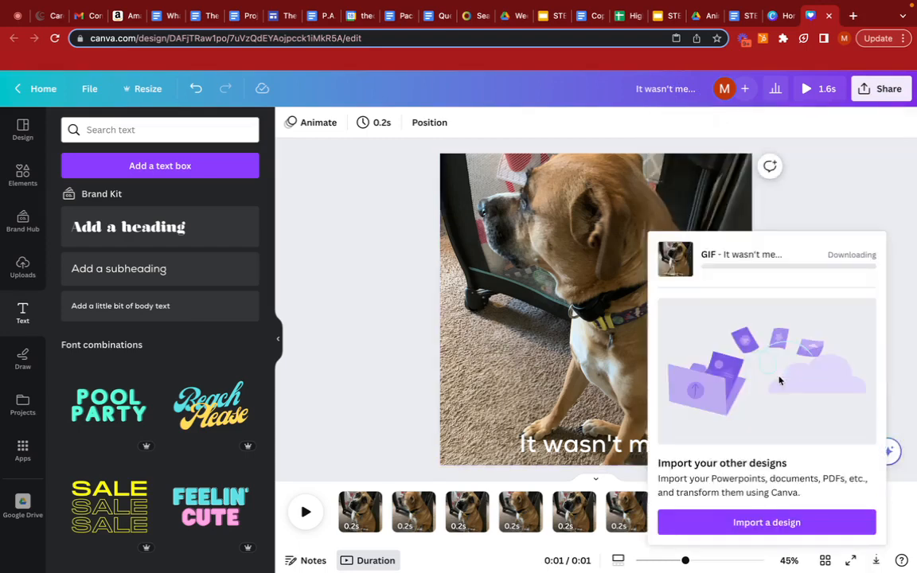